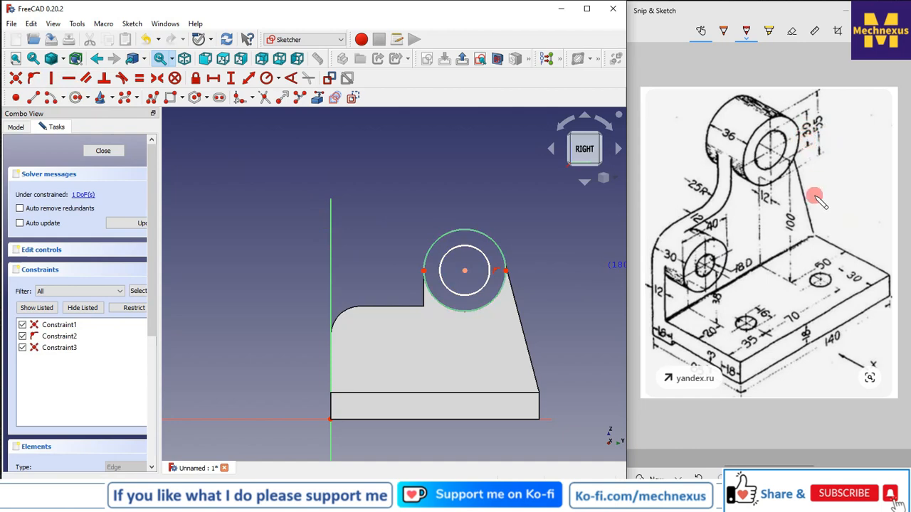
Constrain the inner circle of the boss sketch to a 30 mm diameter
click(275, 79)
click(303, 106)
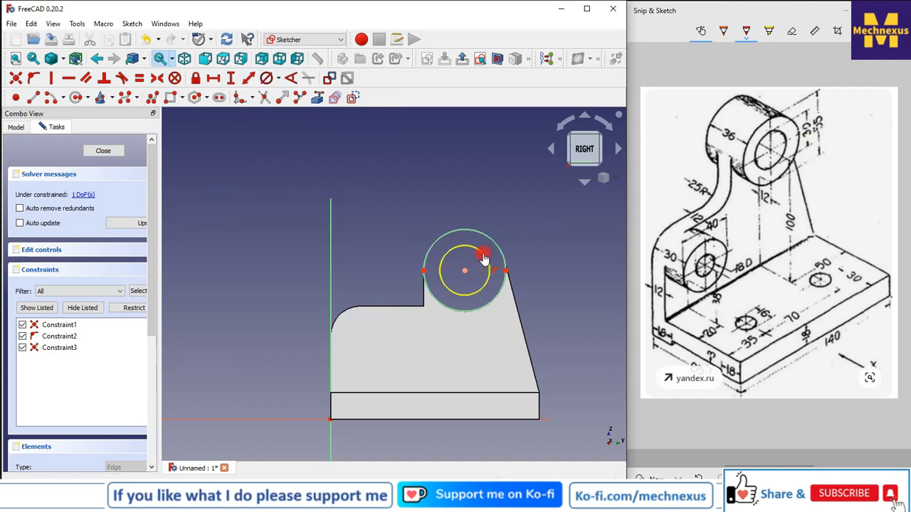
click(484, 257)
text(30)
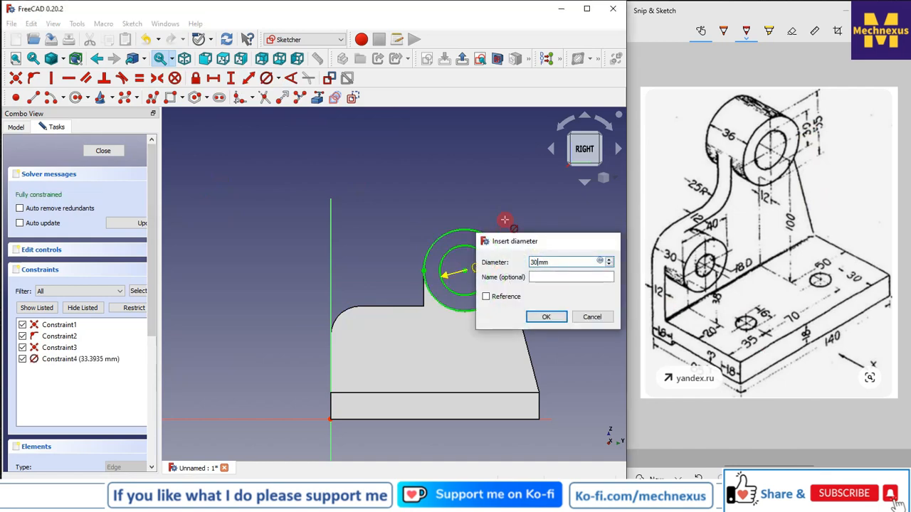
key(Return)
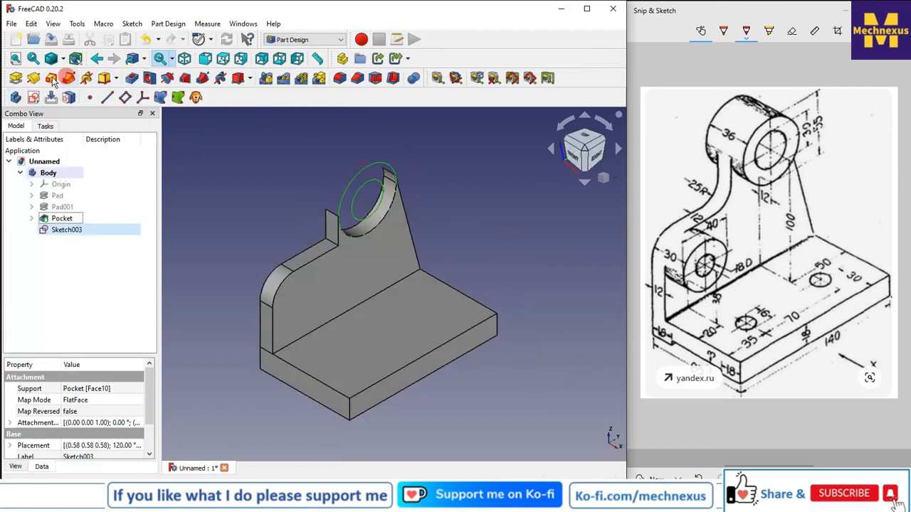
Pad the boss sketch using Two dimensions, with a 12 mm length and a 36-12 mm second length
click(15, 80)
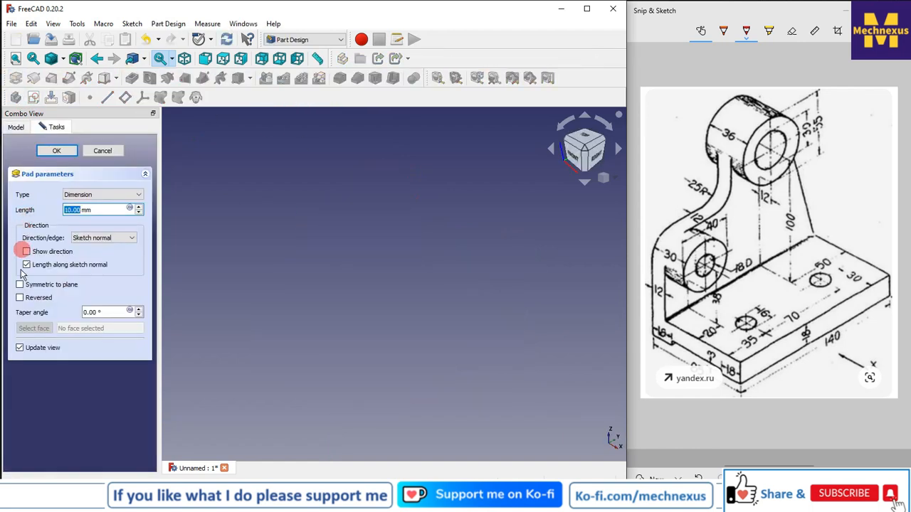
click(21, 300)
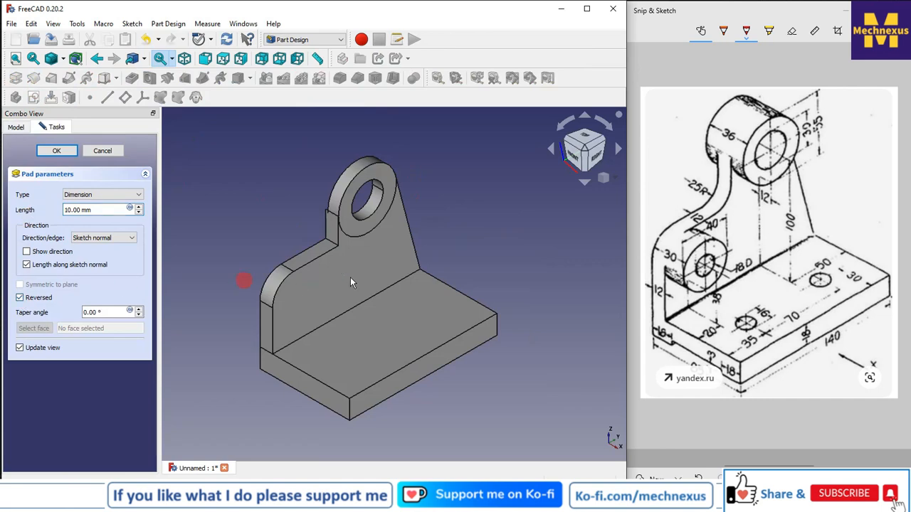
click(102, 196)
click(93, 235)
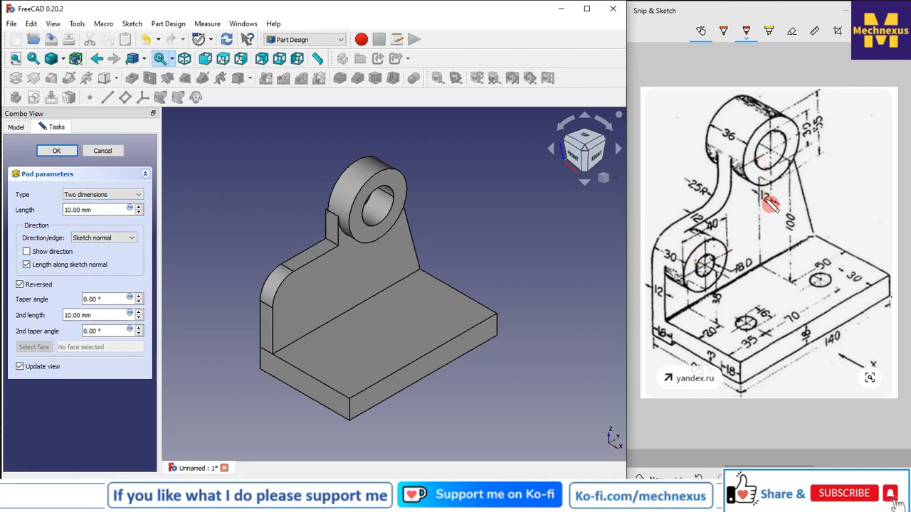
drag(103, 209, 26, 201)
text(12)
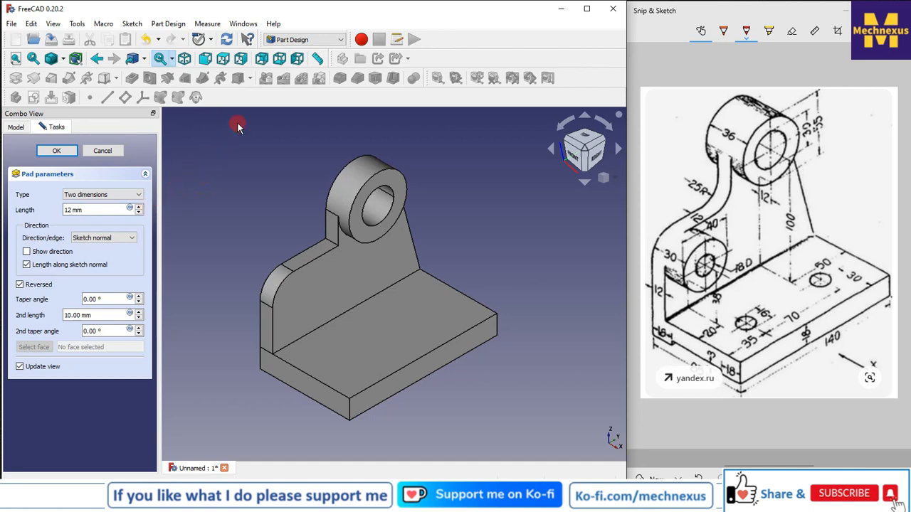
drag(132, 315, 30, 313)
text(3)
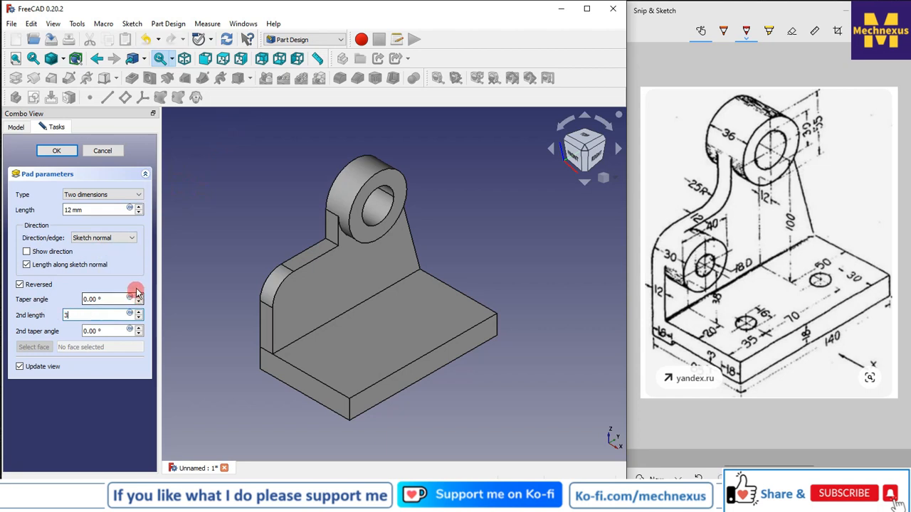
text(6-12 mm)
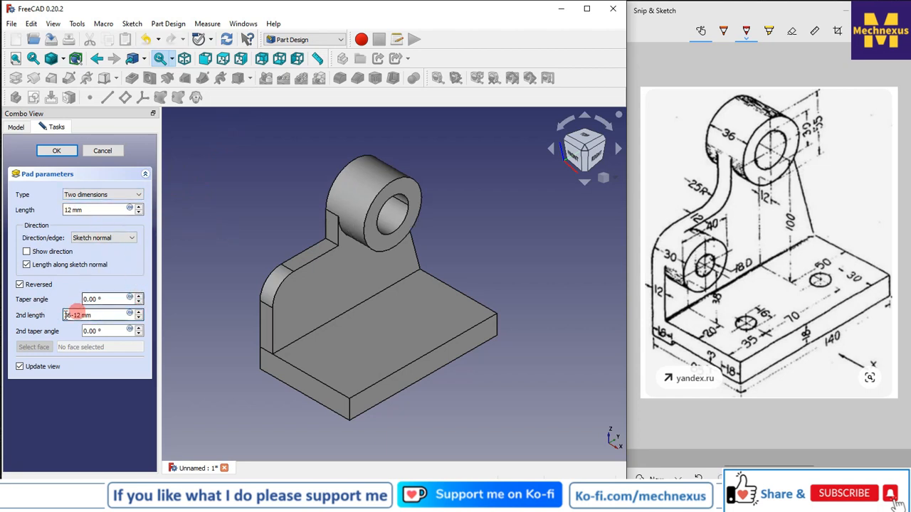
click(20, 285)
click(62, 150)
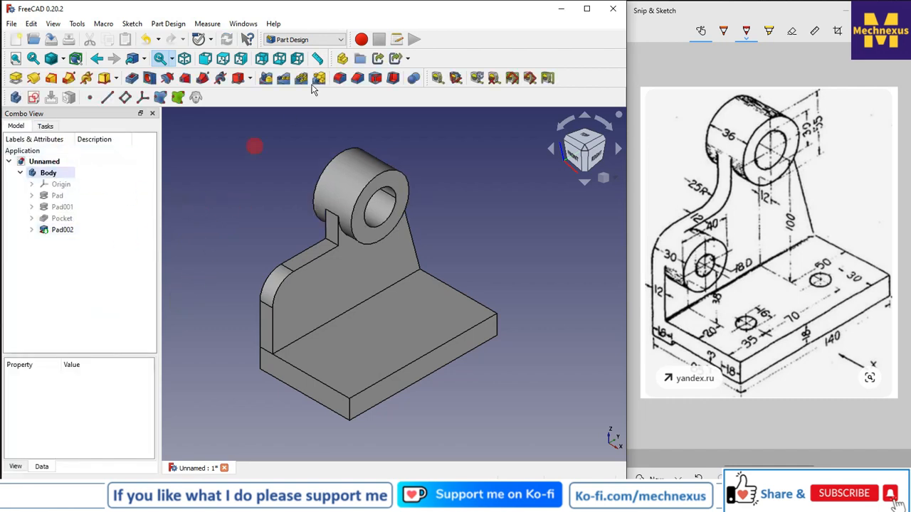
Measure the distance between the boss's side face and the rib face, then clear the dimensions
click(439, 83)
click(360, 238)
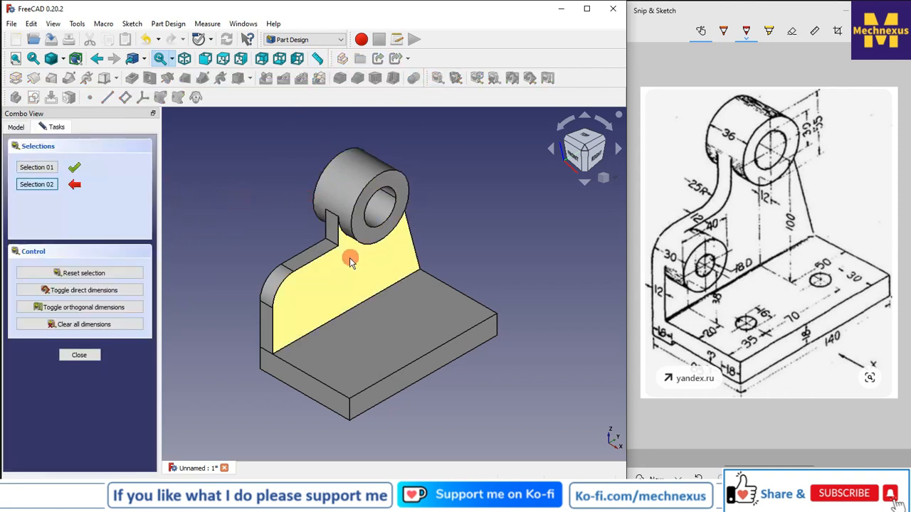
click(349, 261)
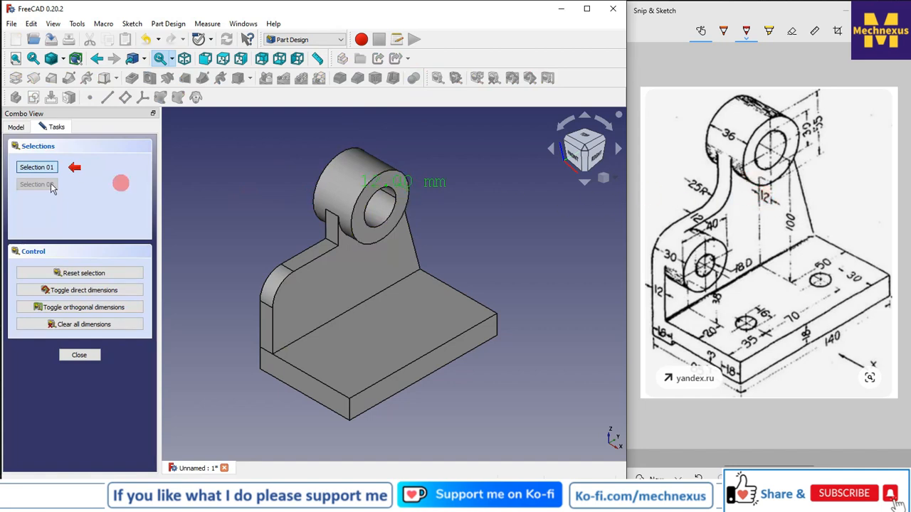
click(89, 326)
click(79, 355)
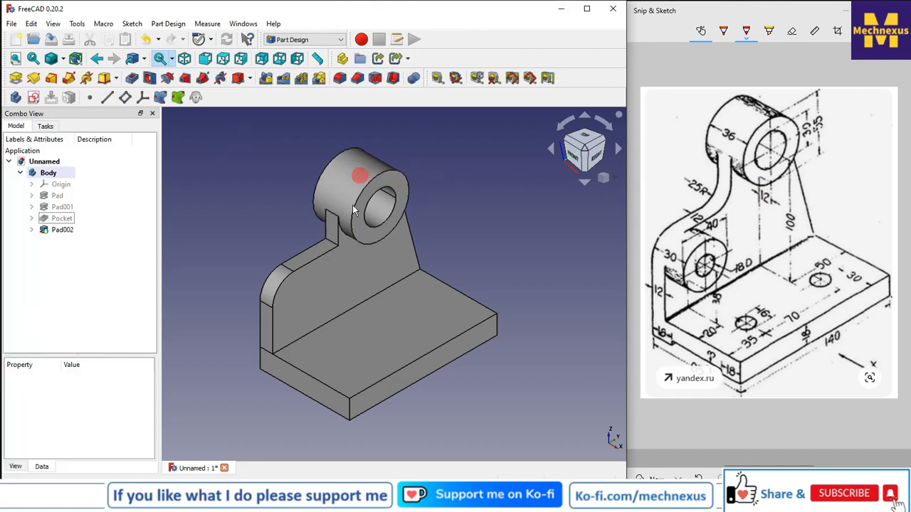
Start a new sketch on the rib's side face and bring in its lower rounded edge as external geometry
scroll(333, 198, down, 2)
scroll(323, 245, up, 2)
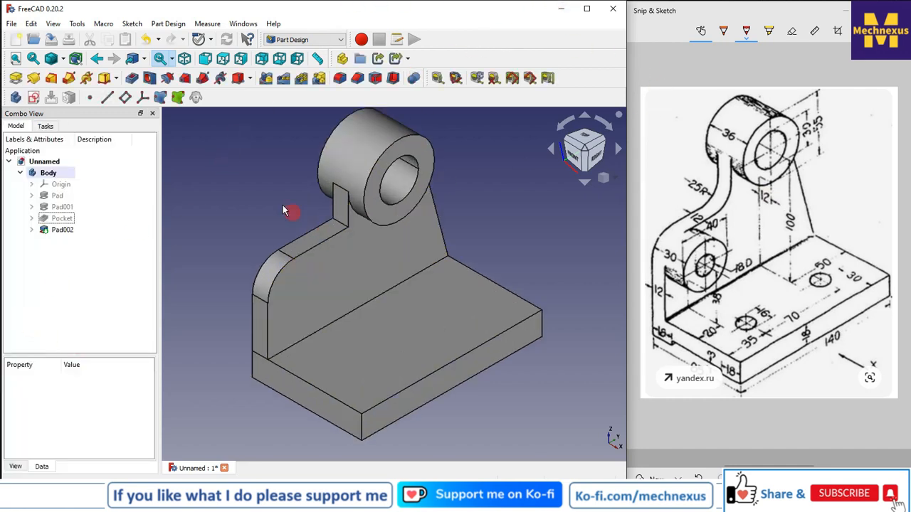
click(299, 284)
click(34, 98)
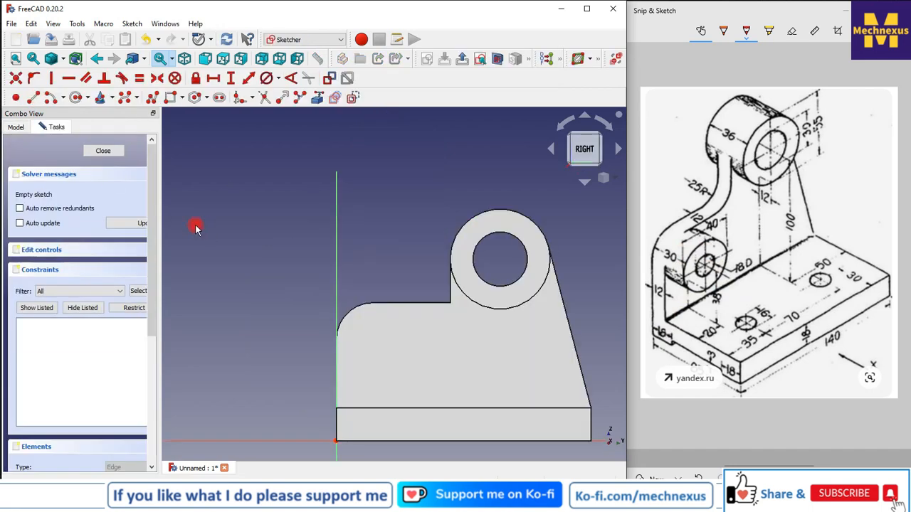
click(319, 97)
click(356, 308)
Draw a circle on the rounded edge's centre matching the arc, plus a concentric inner circle
click(75, 98)
click(373, 340)
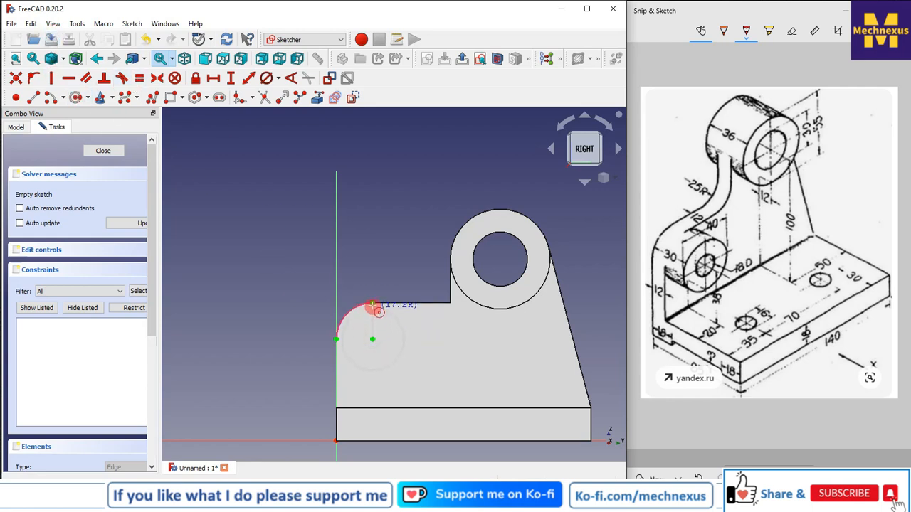
click(372, 303)
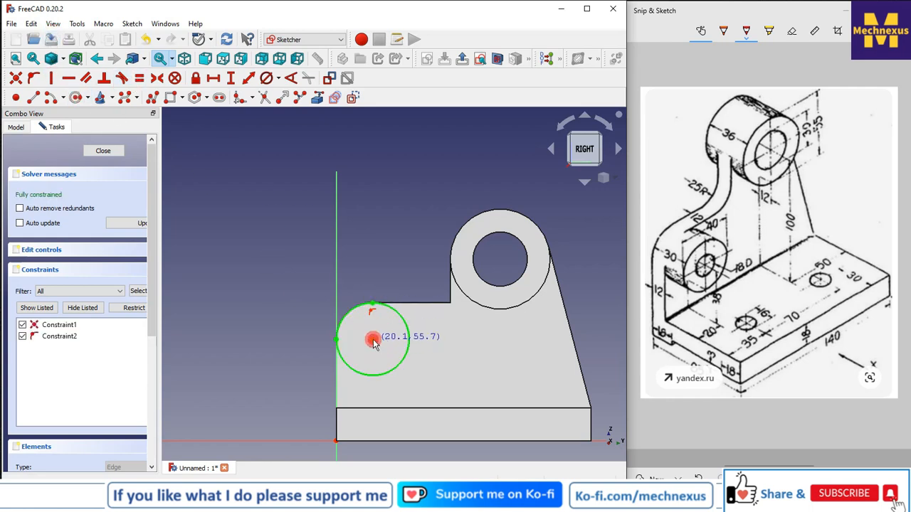
click(385, 324)
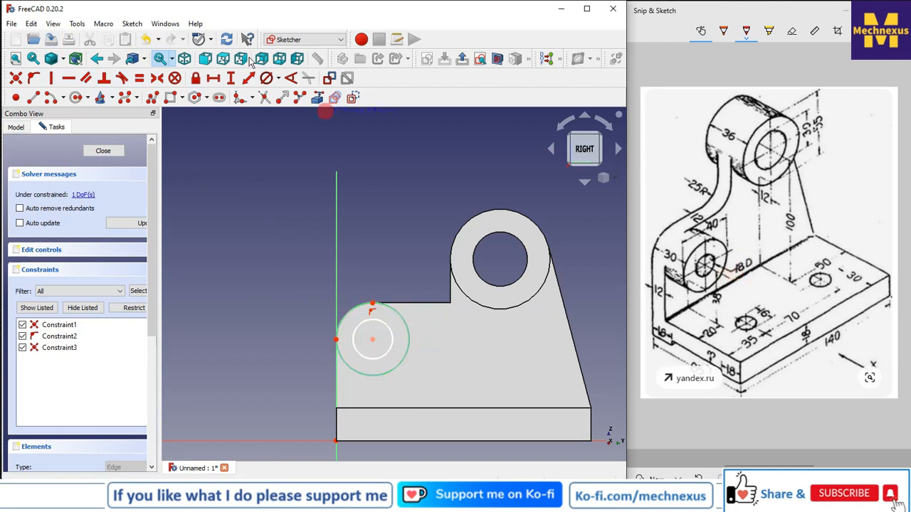
Constrain the inner circle's diameter to 18 mm
click(278, 79)
click(299, 109)
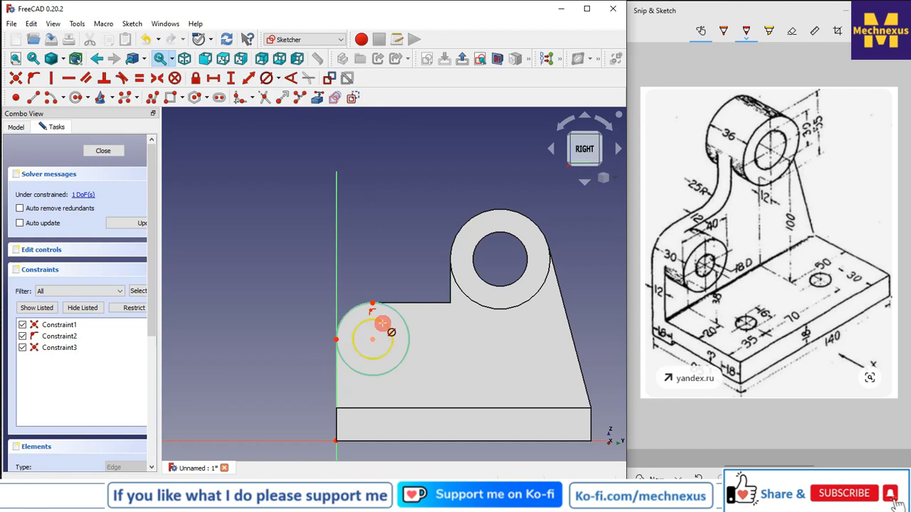
click(379, 320)
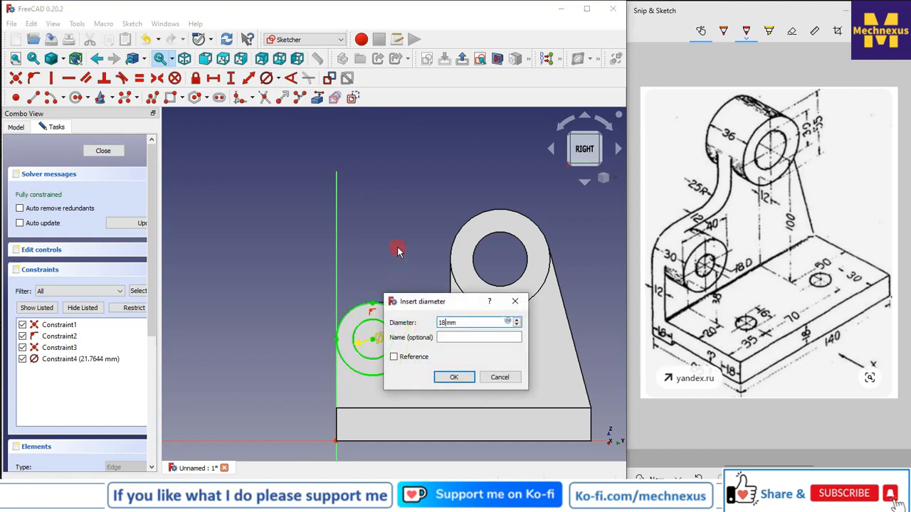
key(Return)
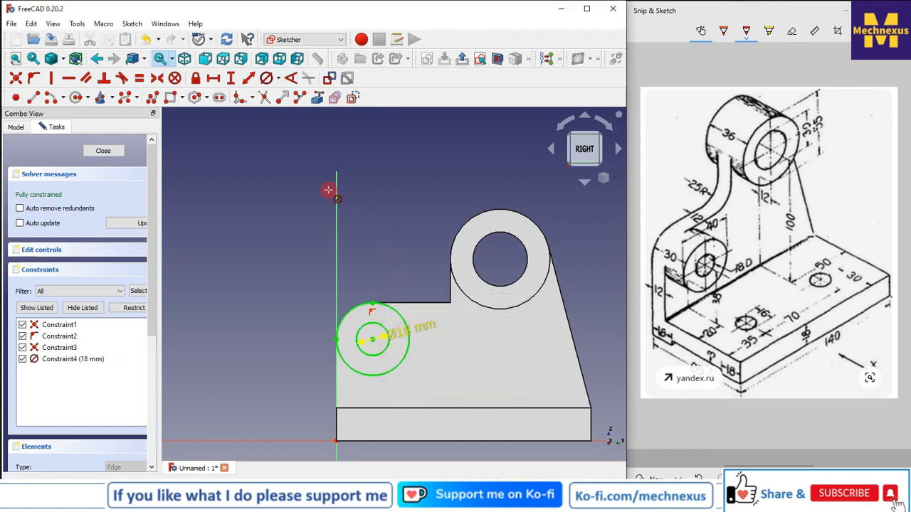
Close the sketch and pad the lower boss with a length of 30-12 mm
click(104, 152)
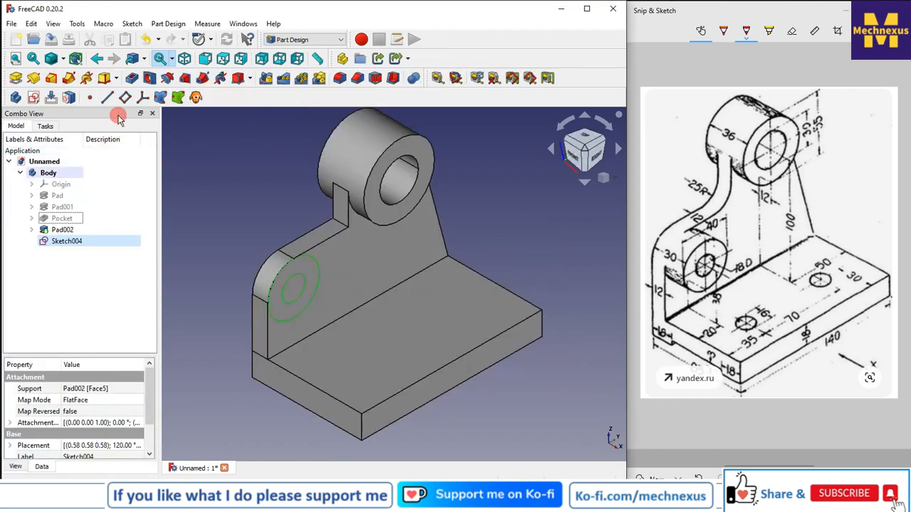
click(16, 78)
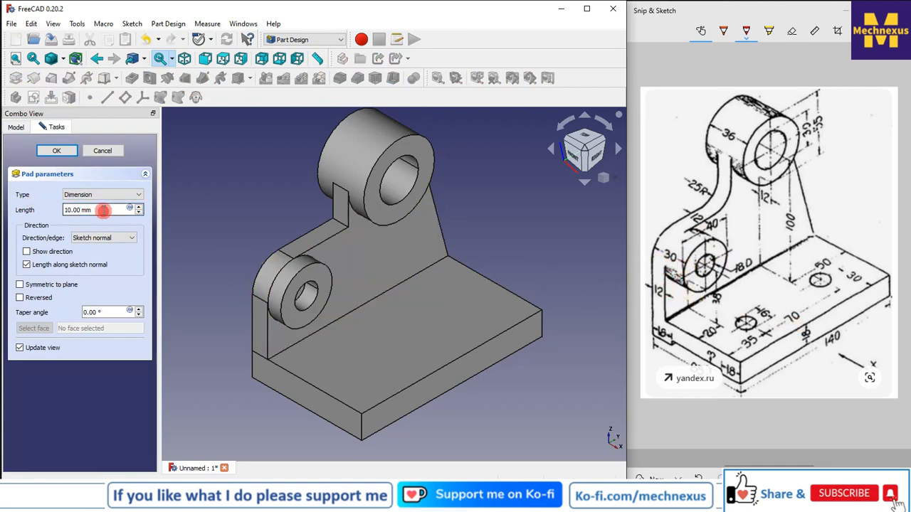
drag(104, 210, 42, 208)
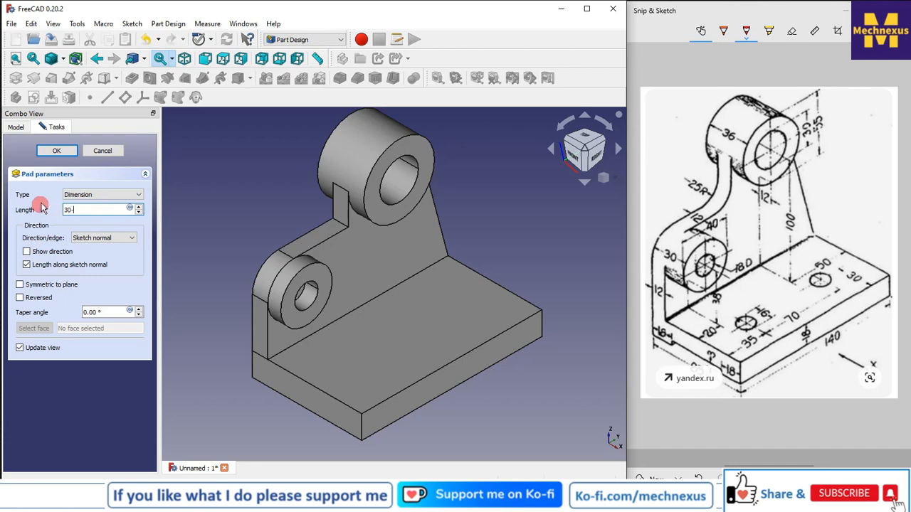
text(30-12 mm)
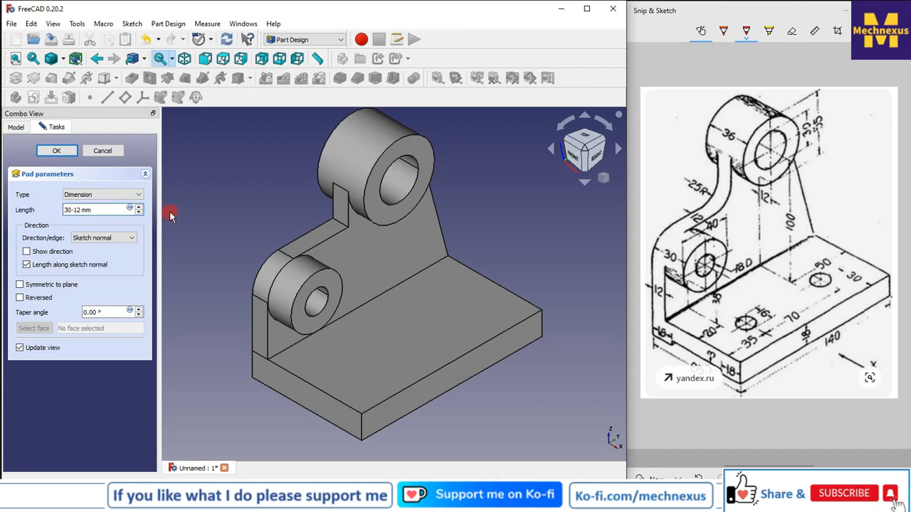
click(63, 151)
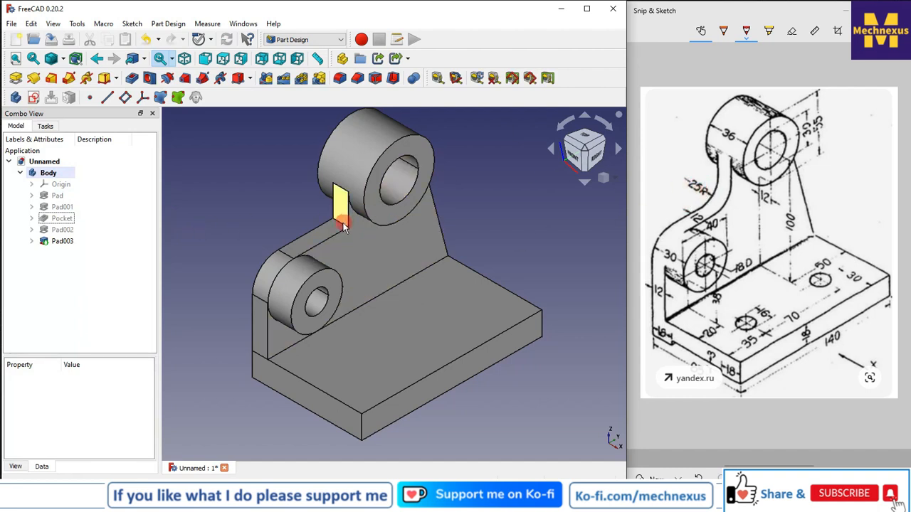
scroll(341, 228, down, 3)
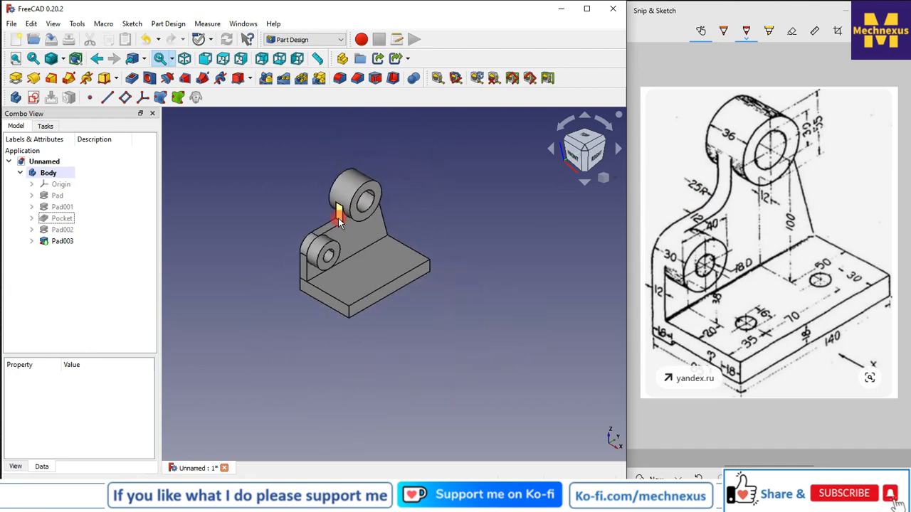
scroll(339, 234, up, 6)
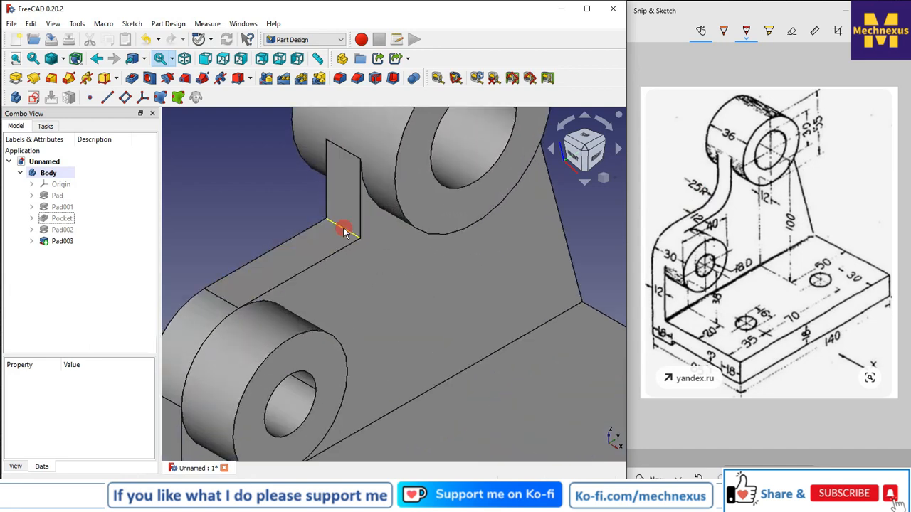
click(343, 232)
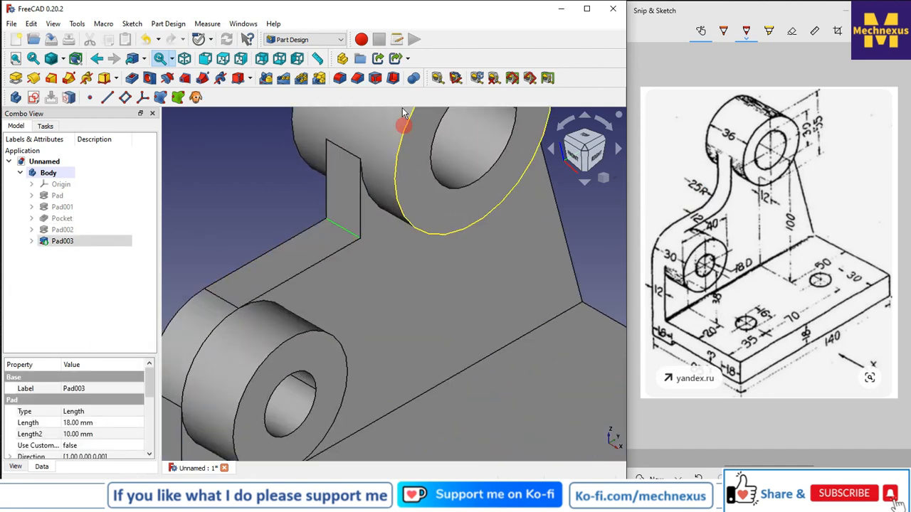
click(343, 80)
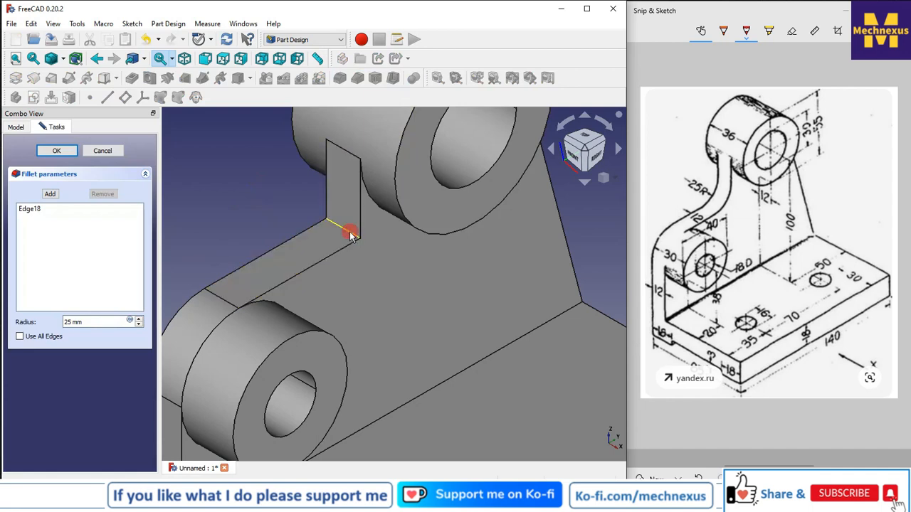
click(114, 151)
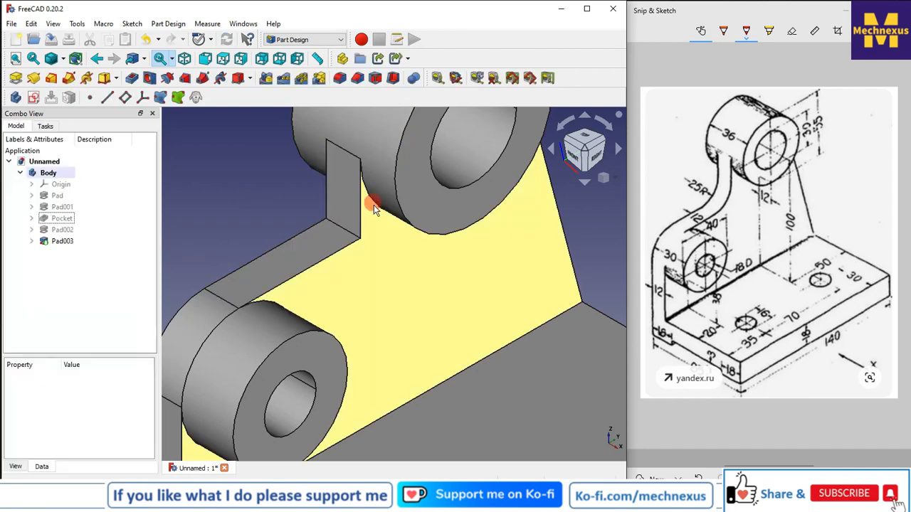
Show only the rib pad feature and open its underlying sketch for editing
scroll(374, 205, down, 5)
click(228, 285)
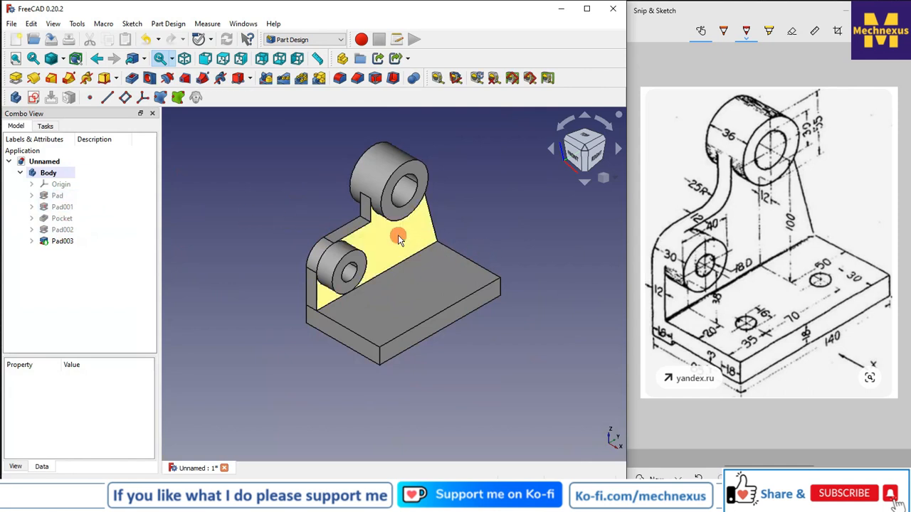
click(64, 203)
click(64, 196)
key(space)
click(55, 210)
key(space)
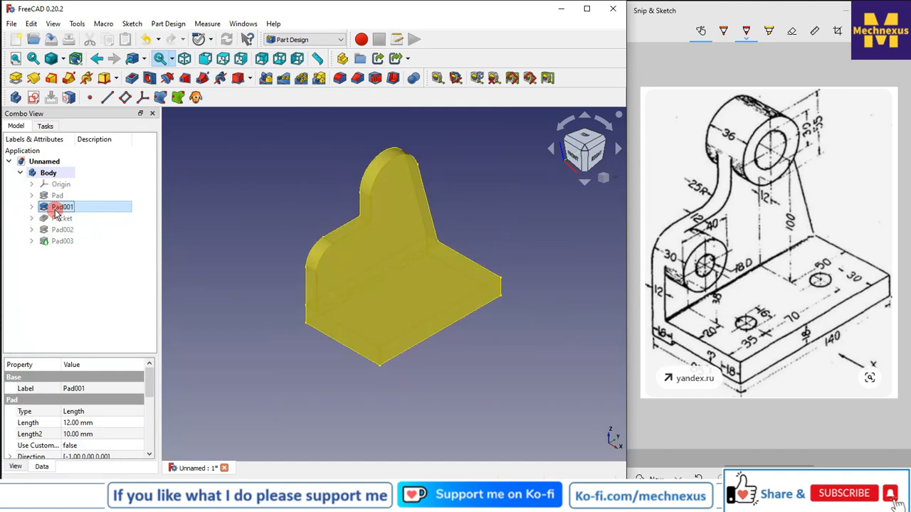
click(149, 221)
click(31, 207)
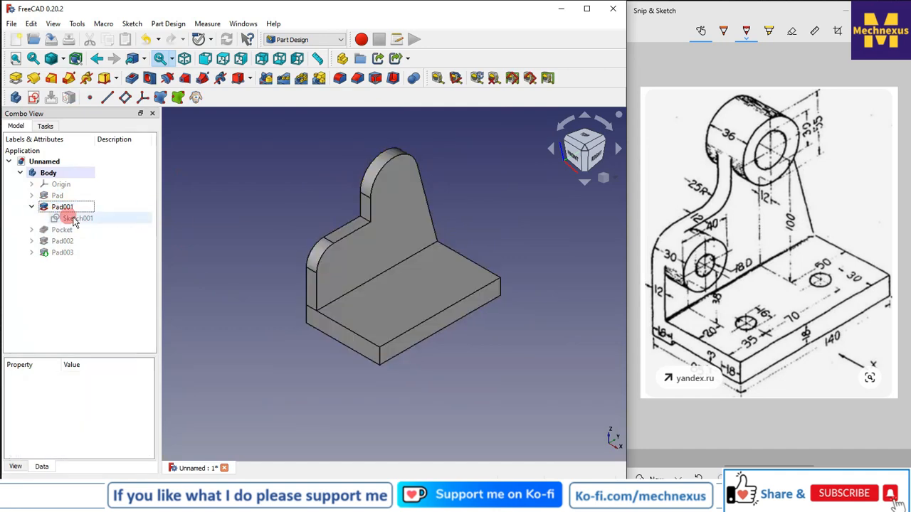
click(74, 221)
right_click(76, 219)
click(116, 226)
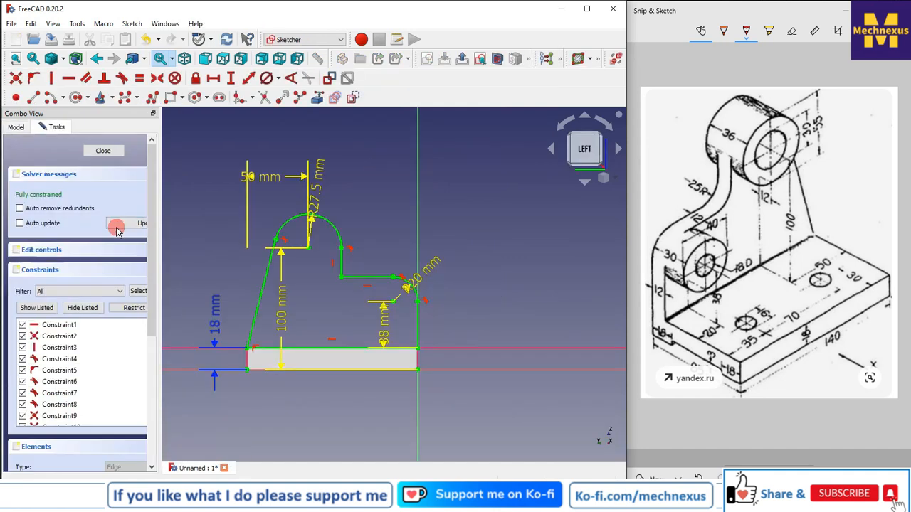
Try to set the rib's 100 mm height dimension to 100 mm+18 and close the sketch
click(299, 301)
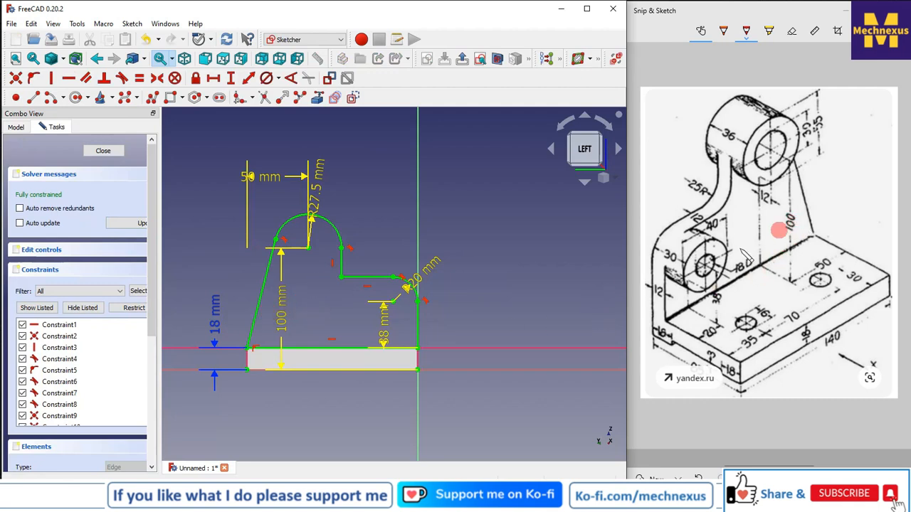
click(283, 324)
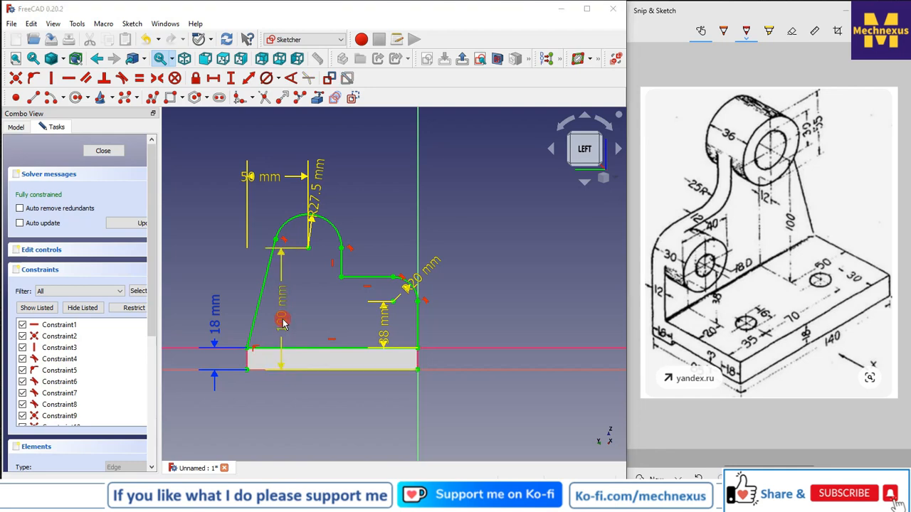
double_click(283, 323)
click(371, 331)
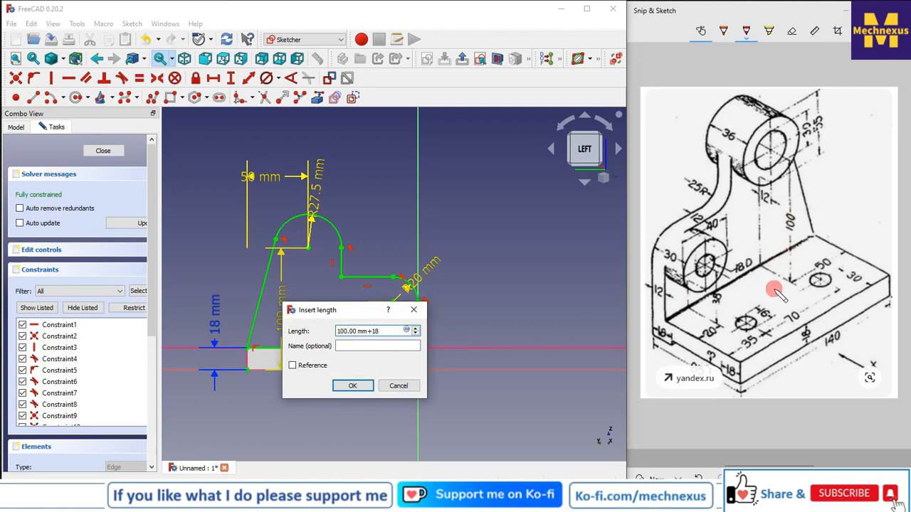
click(352, 385)
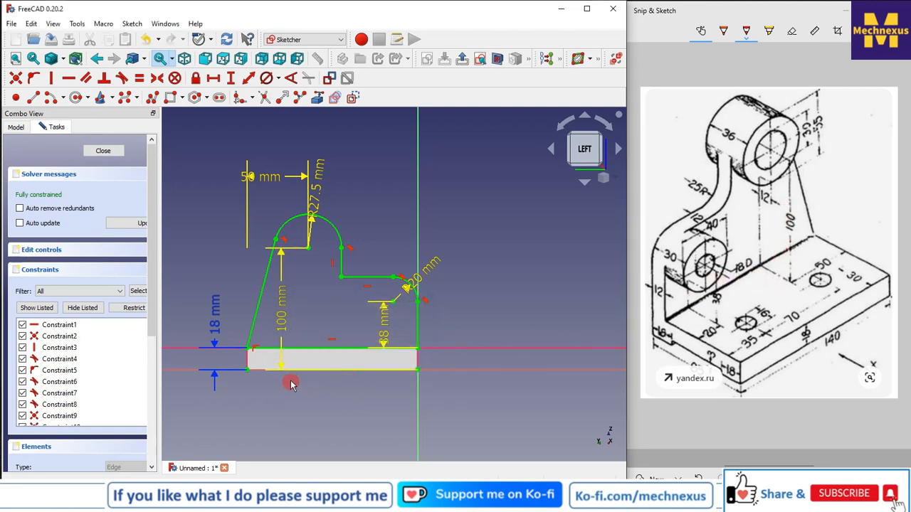
click(104, 151)
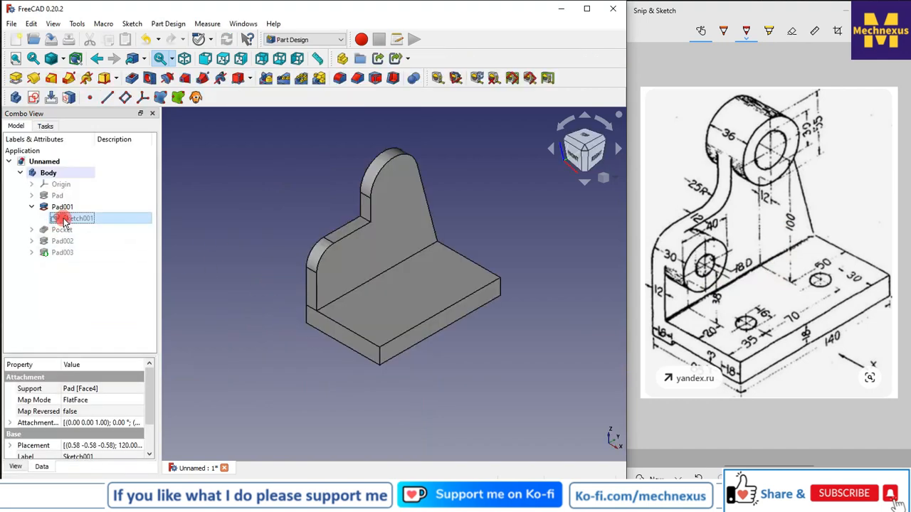
Reopen the rib sketch, set its height dimension to 118 mm, and close the sketch
double_click(64, 220)
click(284, 316)
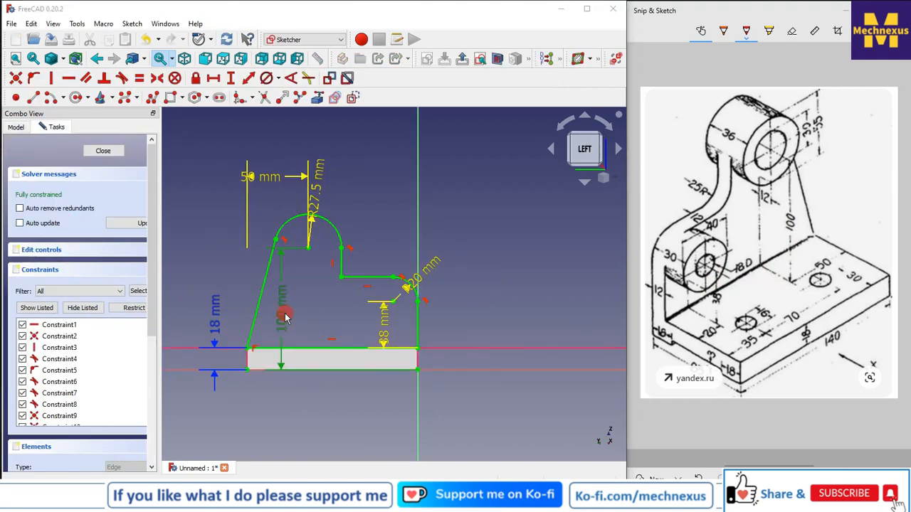
double_click(284, 316)
text(118)
key(Return)
click(96, 151)
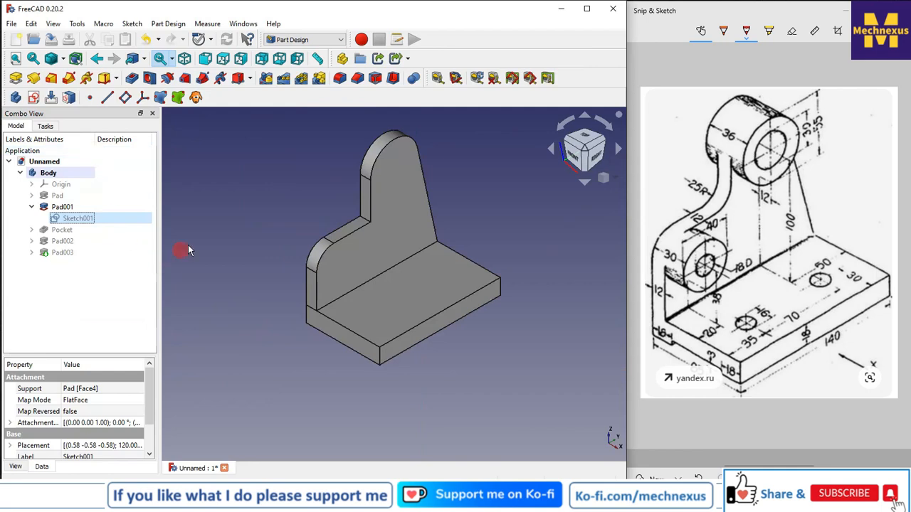
Make the upper boss pad feature visible again alongside the rest of the model
click(211, 239)
click(54, 253)
key(space)
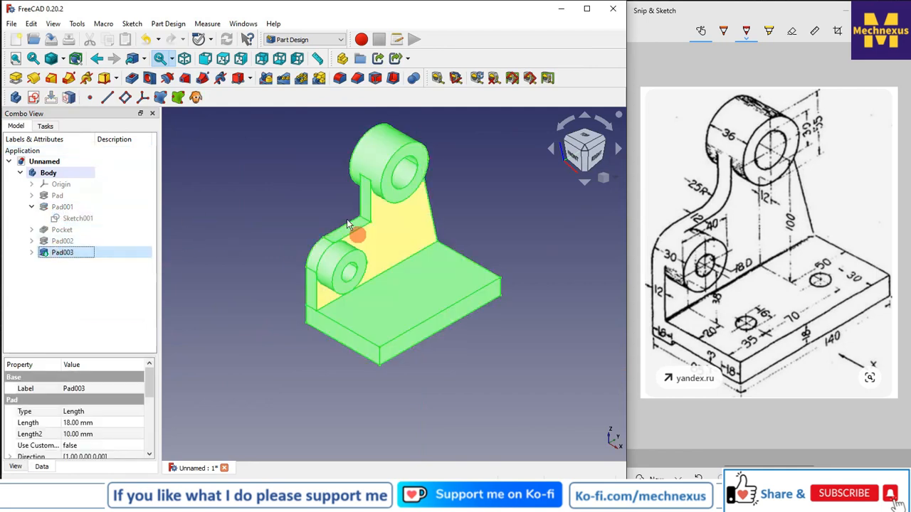
Fillet the edge where the rib's slanted side meets the lower boss with a 25 mm radius
click(272, 223)
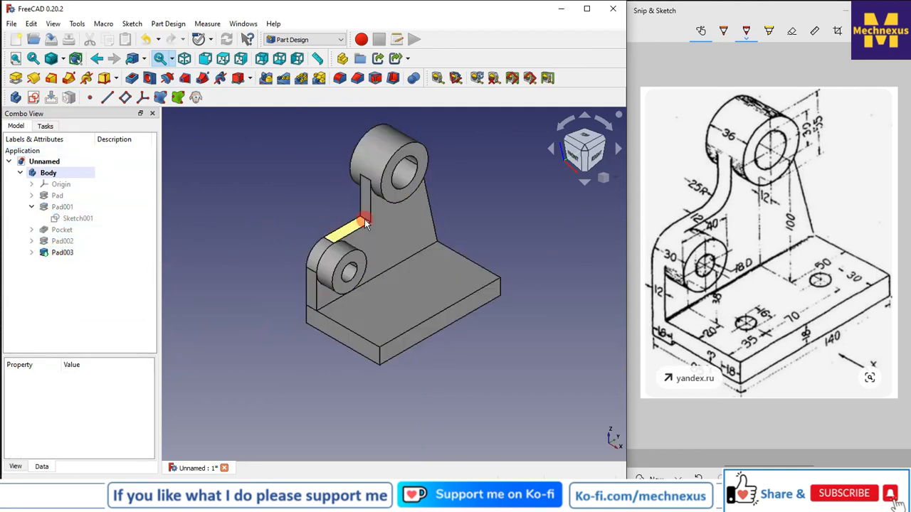
scroll(365, 223, up, 5)
click(375, 222)
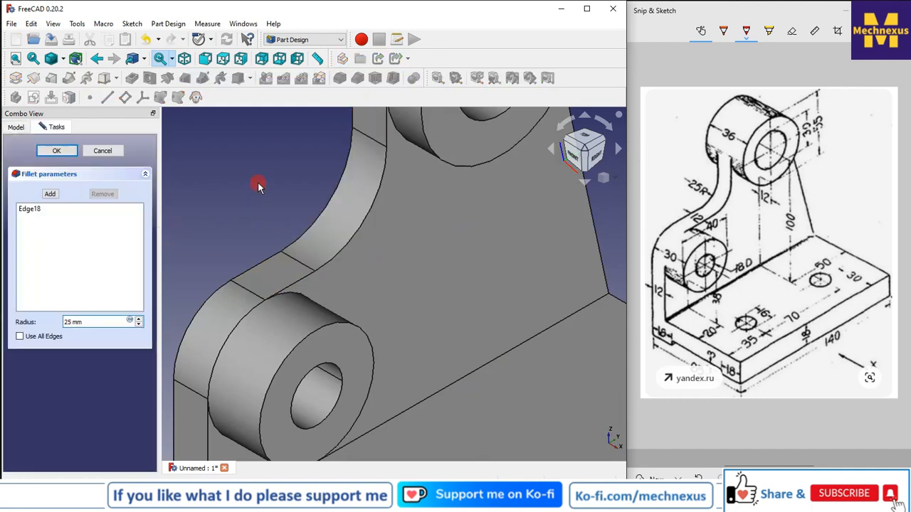
scroll(324, 232, down, 5)
click(56, 151)
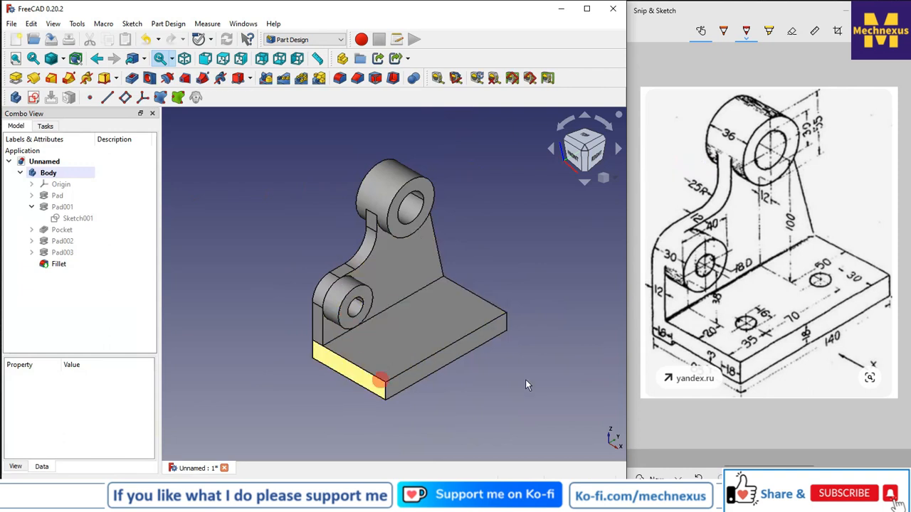
Create a new sketch on the base plate's front face
click(350, 375)
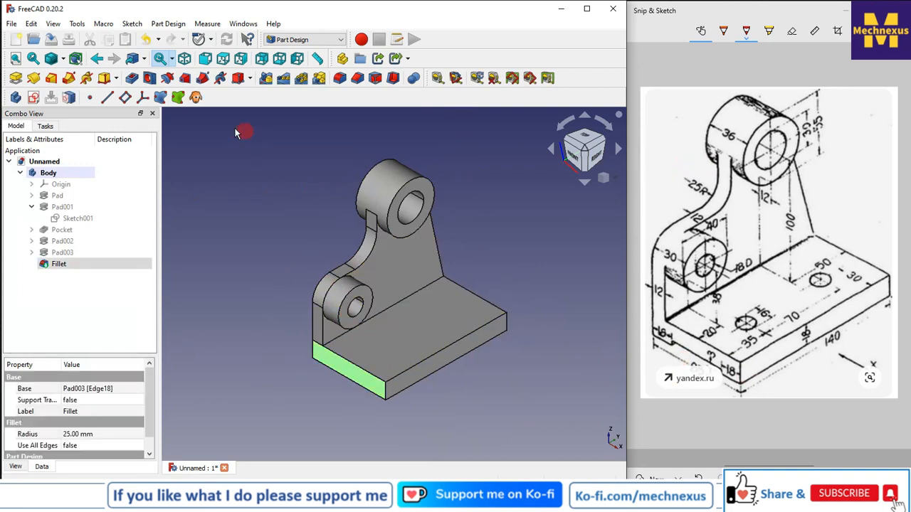
click(33, 99)
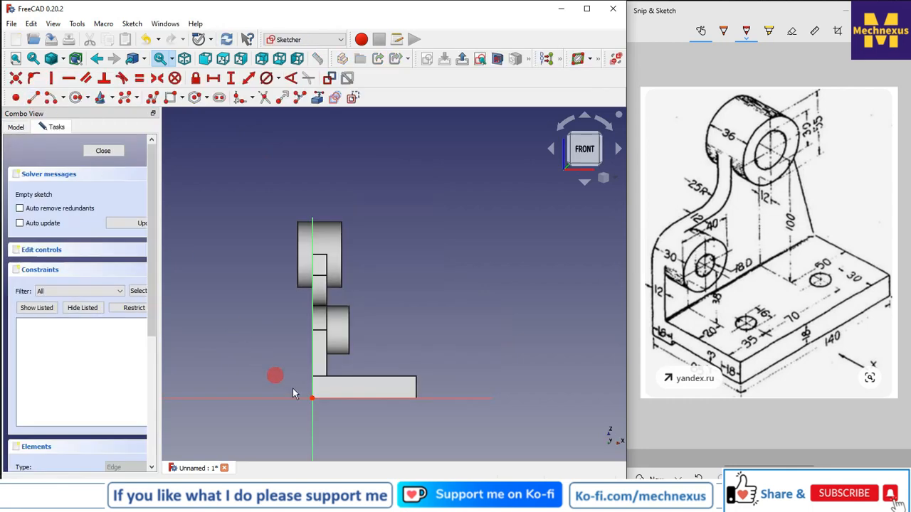
scroll(411, 299, down, 2)
scroll(360, 365, up, 2)
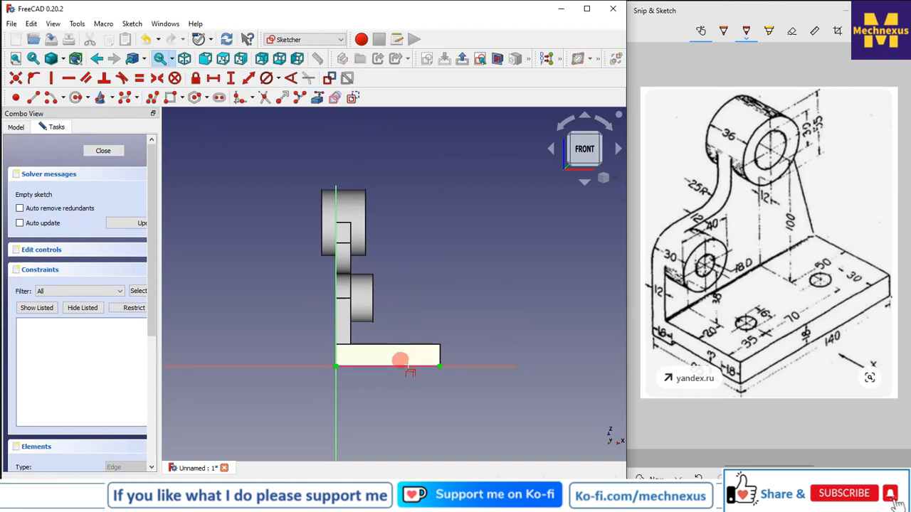
Draw a rectangle along the bottom edge of the base plate's front face
click(167, 99)
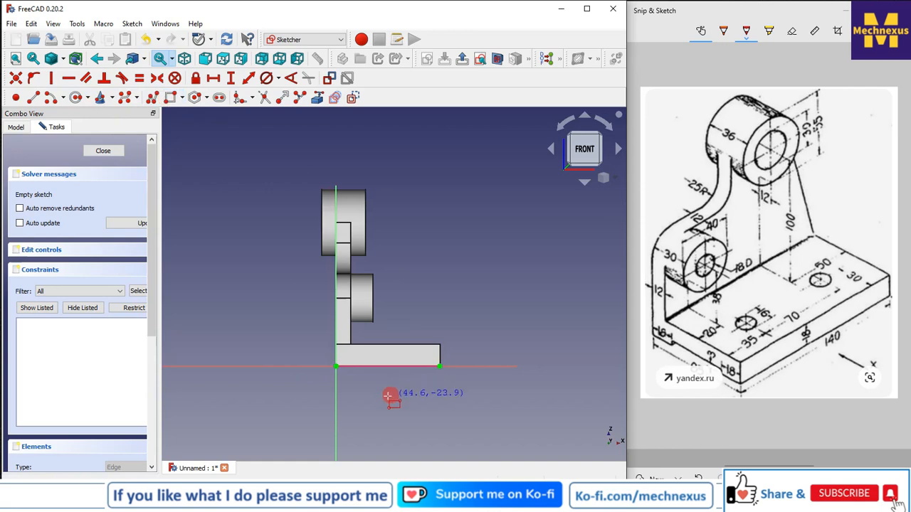
scroll(350, 361, up, 3)
click(349, 372)
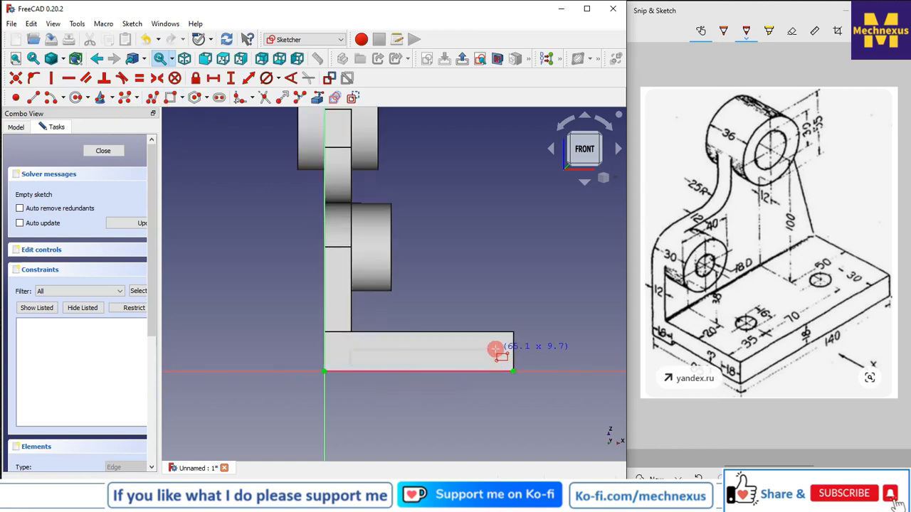
click(495, 349)
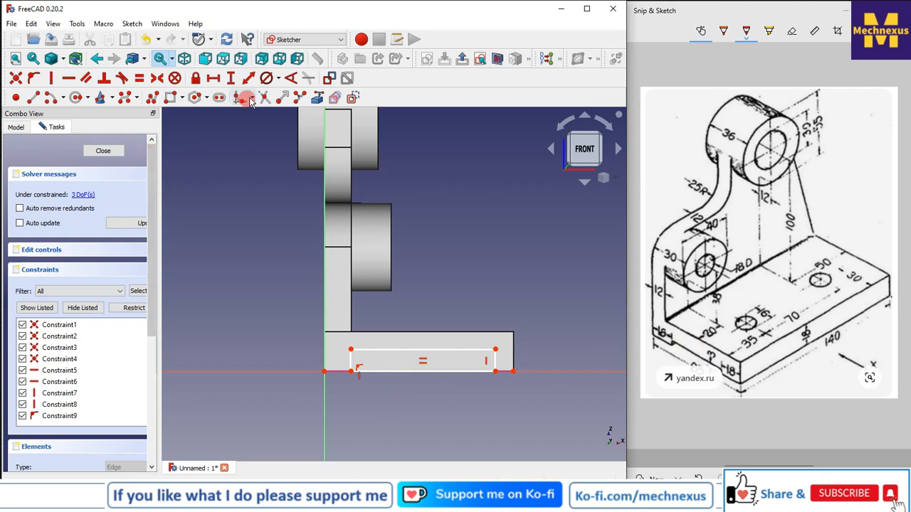
Constrain the rectangle's sides 18 mm in from each end of the base plate
scroll(321, 373, up, 1)
click(324, 371)
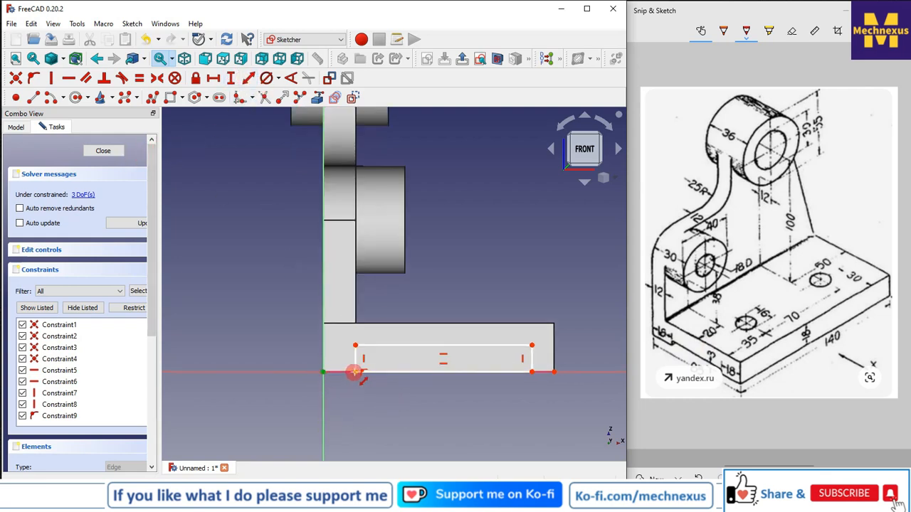
click(356, 372)
text(1mm)
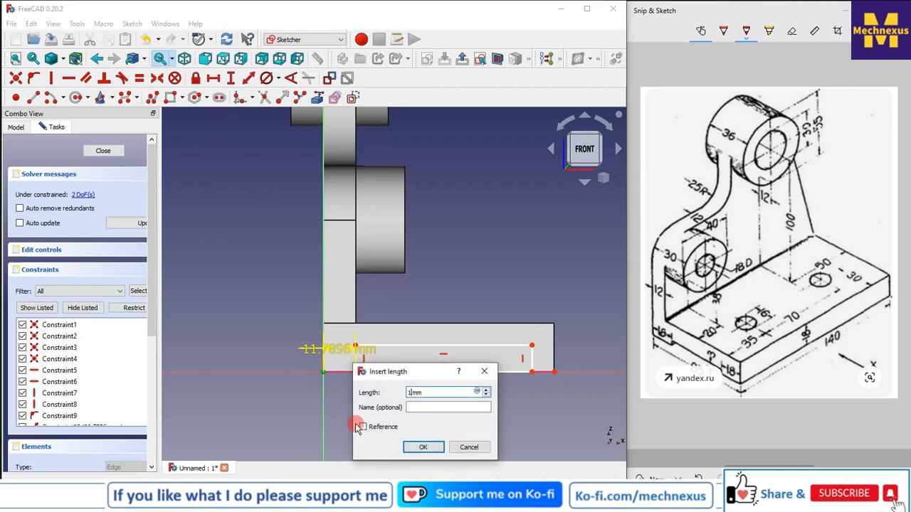
text(8)
key(Return)
click(532, 371)
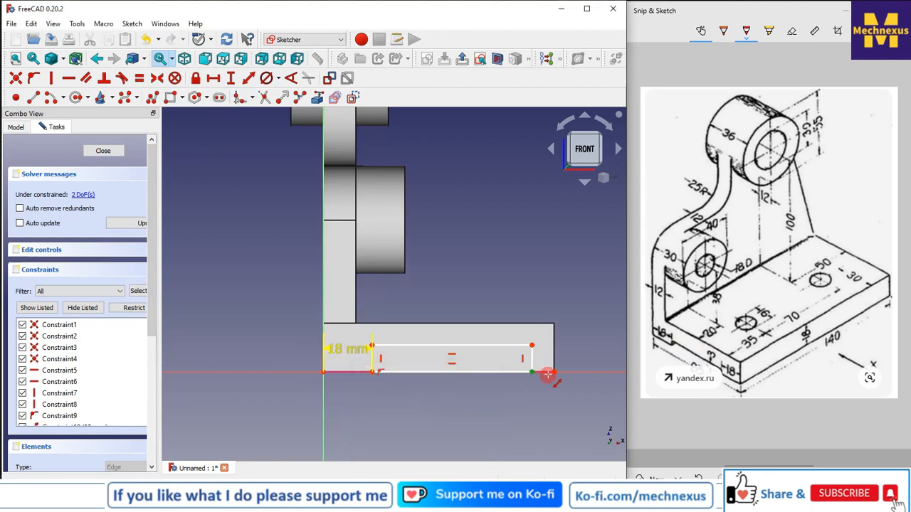
click(553, 371)
text(18)
click(540, 441)
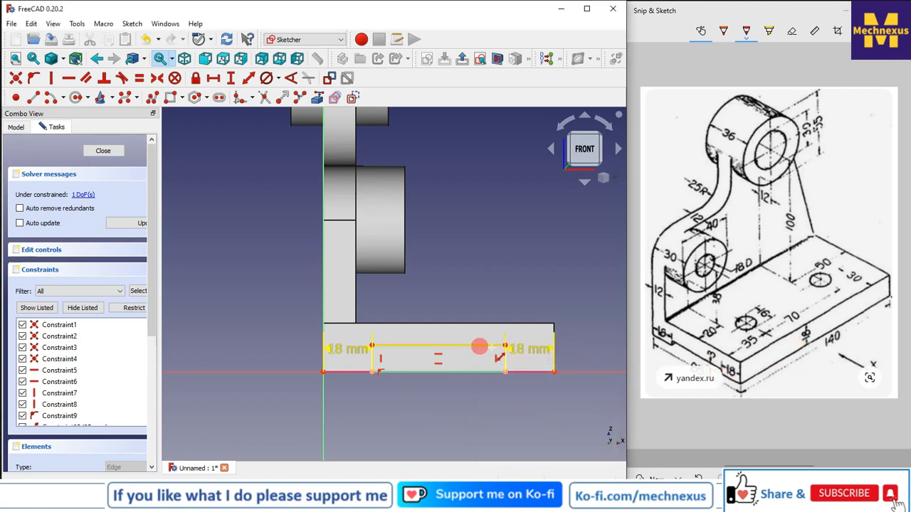
Set the rectangle's height to 3 mm and tidy the dimension labels
click(506, 356)
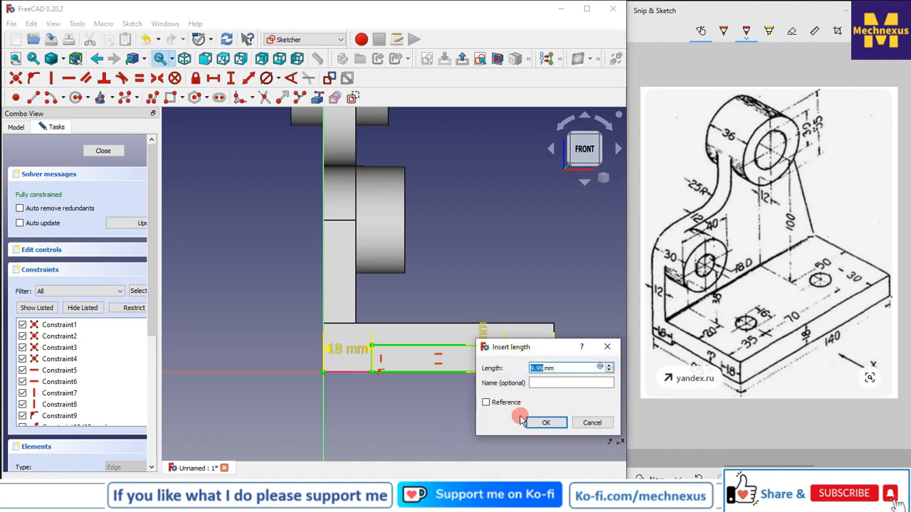
click(542, 423)
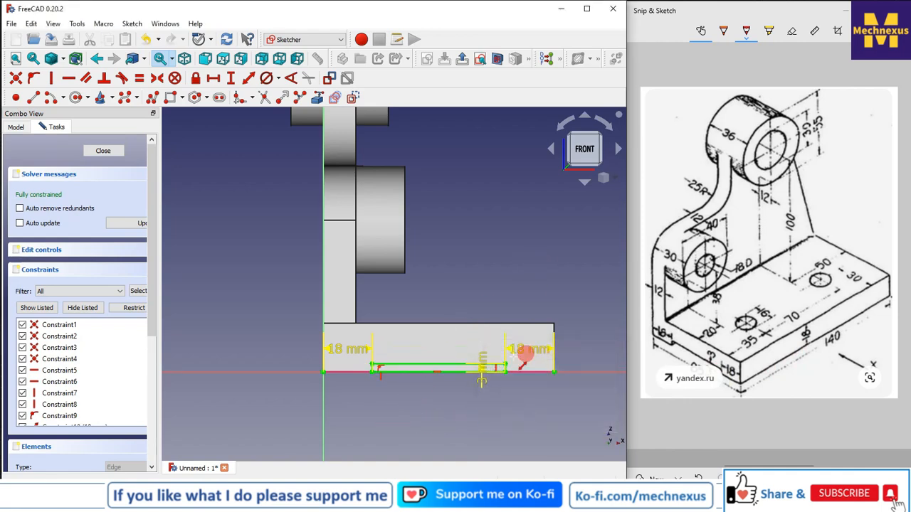
drag(518, 350, 586, 395)
drag(492, 379, 472, 412)
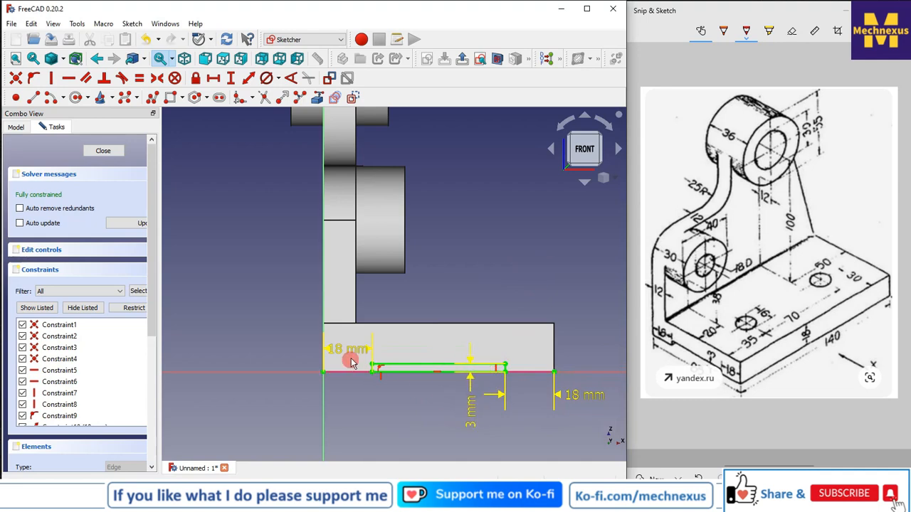
drag(354, 356, 289, 400)
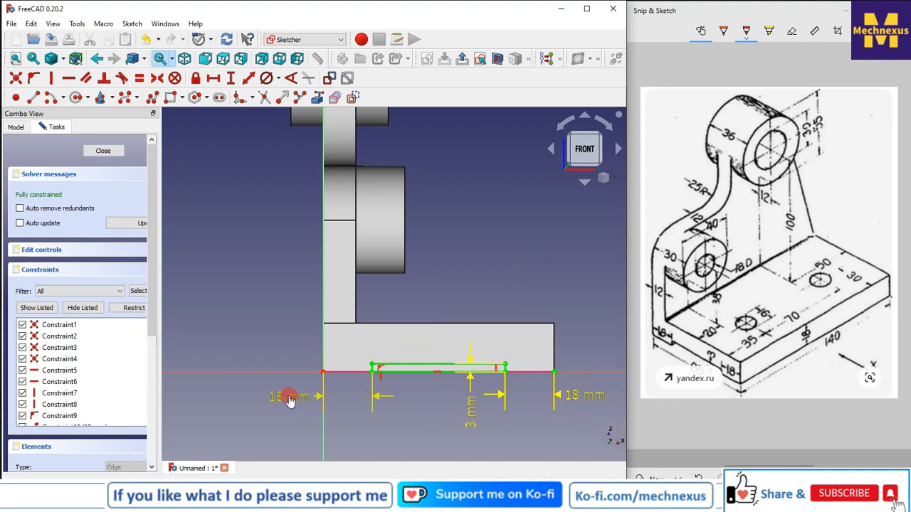
Close the sketch and pocket the rectangle through all to form the slot under the base
click(109, 151)
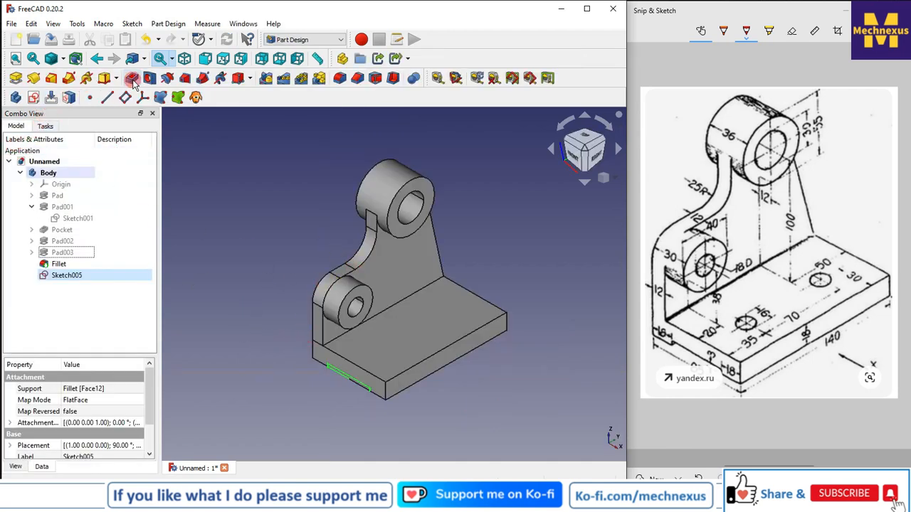
click(133, 78)
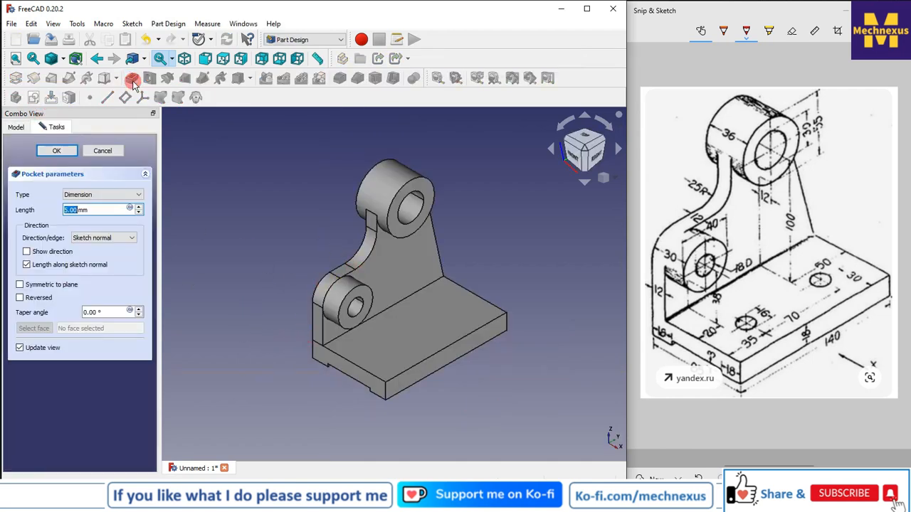
click(88, 195)
click(79, 212)
click(57, 152)
Create a new sketch on the base plate's top face
click(189, 267)
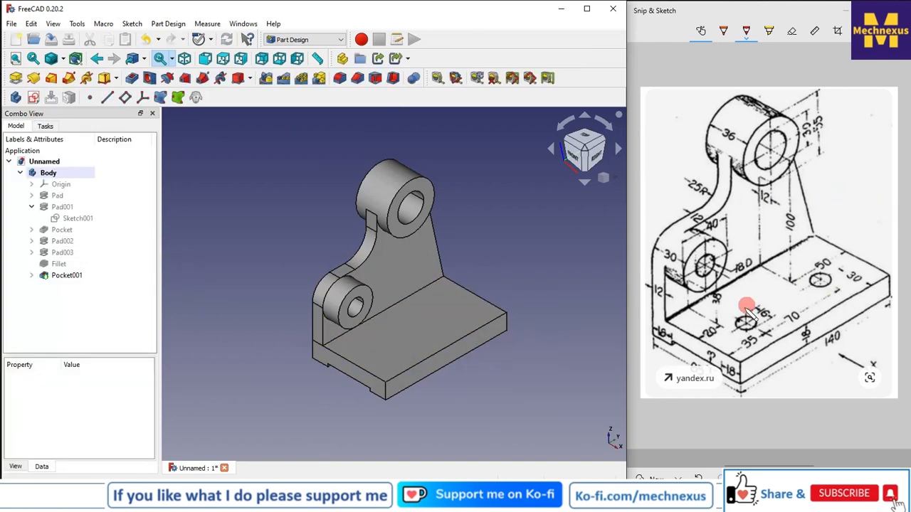
click(409, 318)
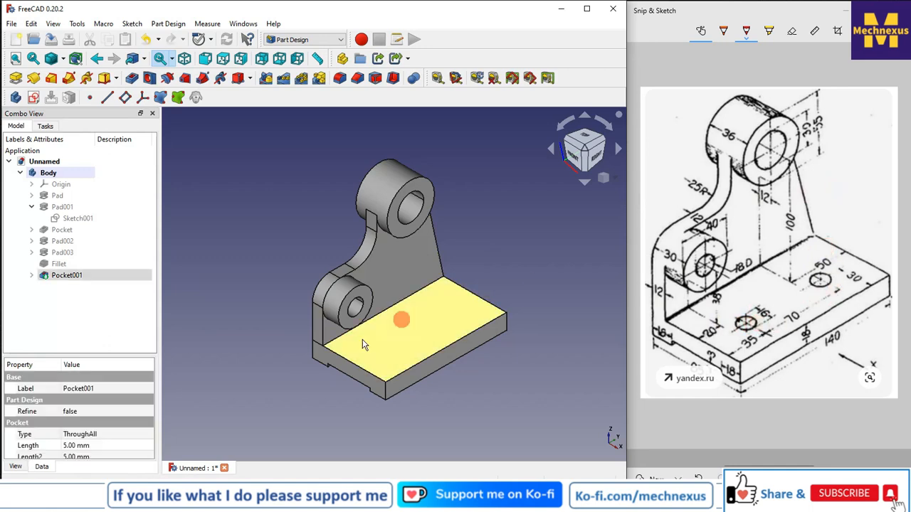
click(33, 97)
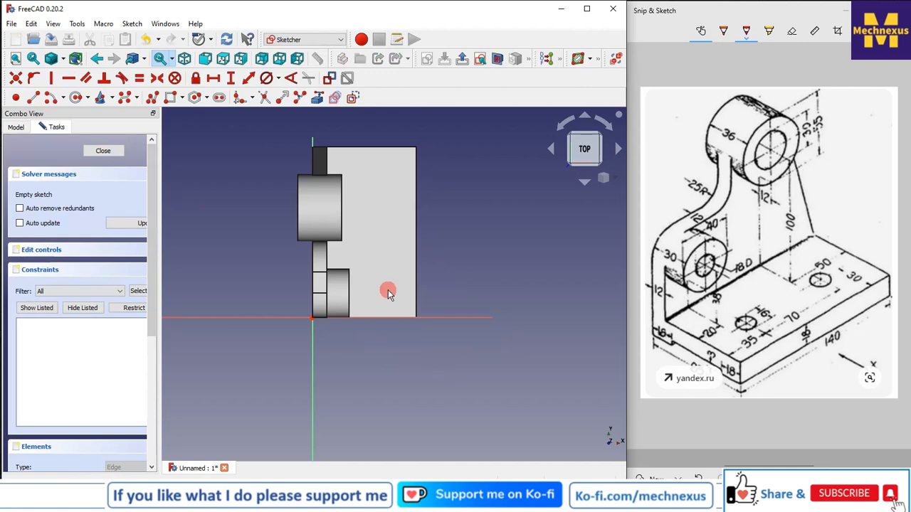
scroll(388, 293, down, 1)
scroll(324, 157, up, 1)
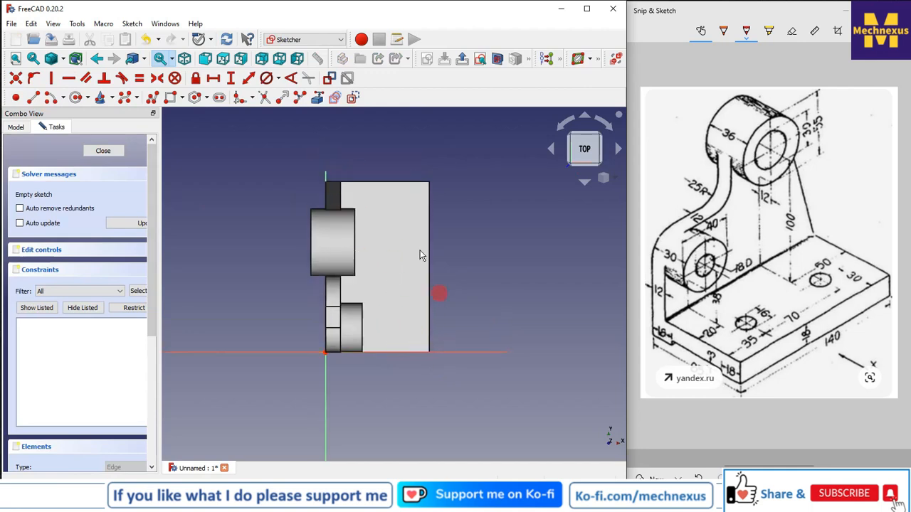
Import the top face's bottom, right and top edges as external geometry
click(317, 97)
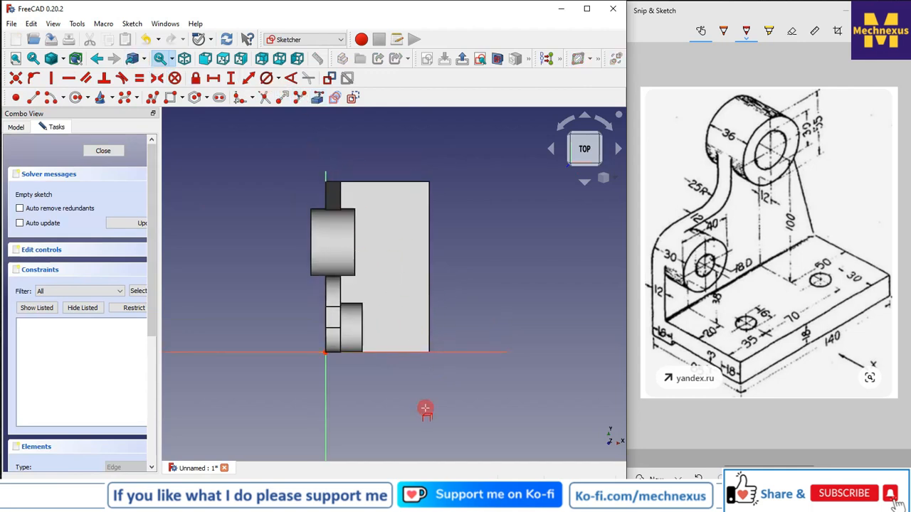
click(409, 352)
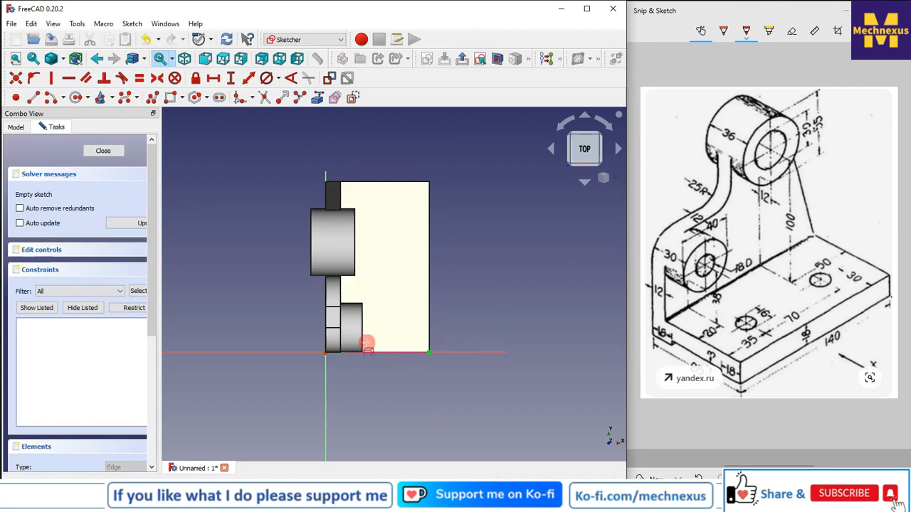
click(430, 308)
click(403, 183)
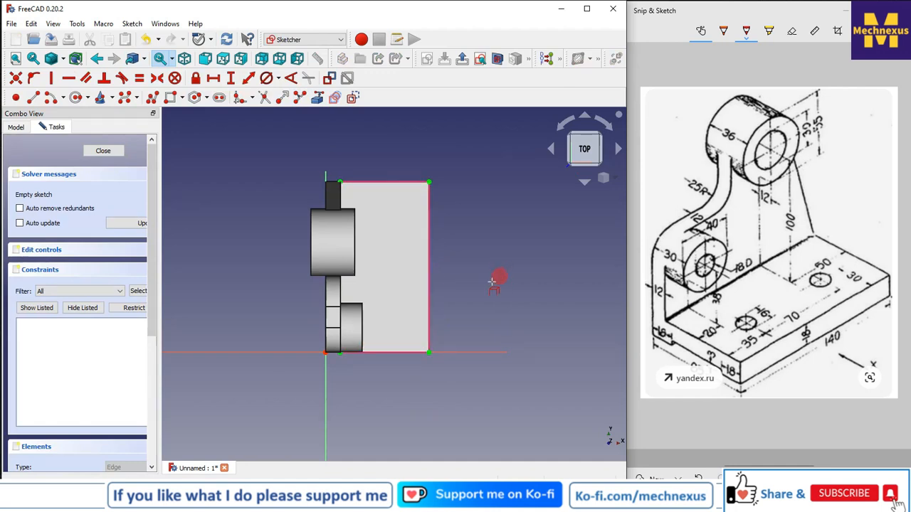
Sketch two circles on the base plate's top face, one near each end of the plate
click(75, 98)
click(389, 209)
click(392, 229)
click(391, 300)
click(392, 321)
right_click(394, 279)
click(398, 282)
Constrain the two circles to be equal and set their diameter to 16 mm
click(401, 222)
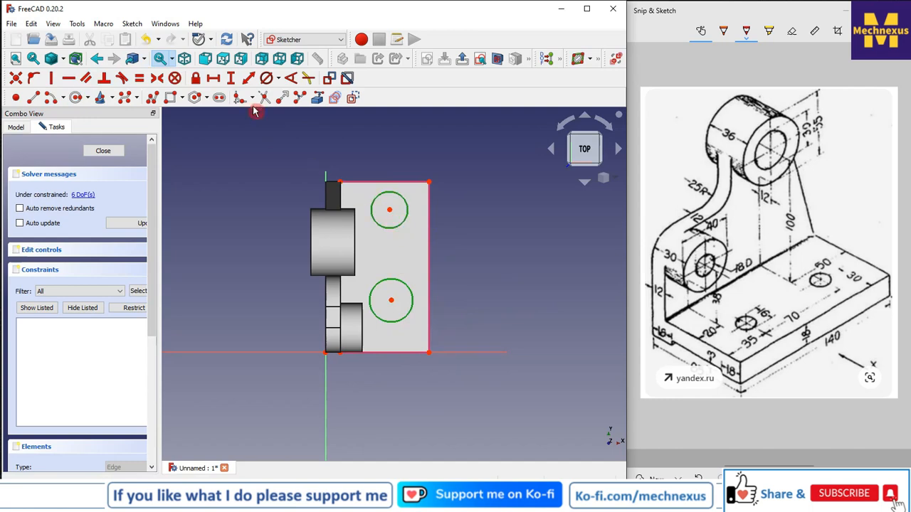
click(139, 78)
click(410, 292)
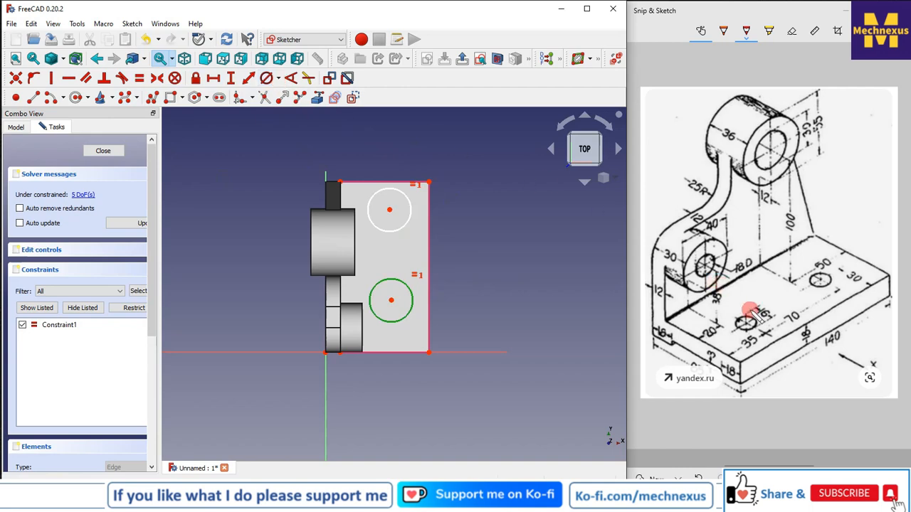
click(264, 78)
text(1mm)
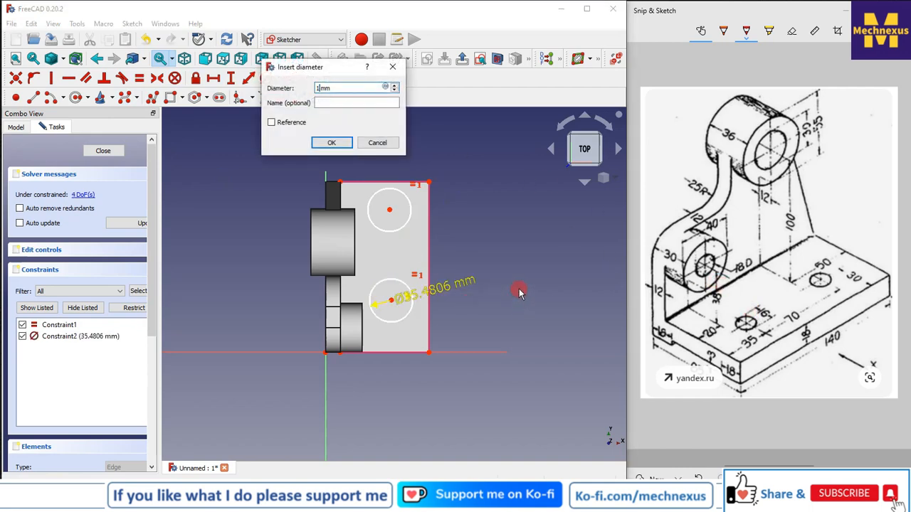
text(6)
key(Return)
Set the horizontal distance from the lower circle's centre to the plate's right corner to 30 mm, moving its label below
scroll(427, 331, up, 2)
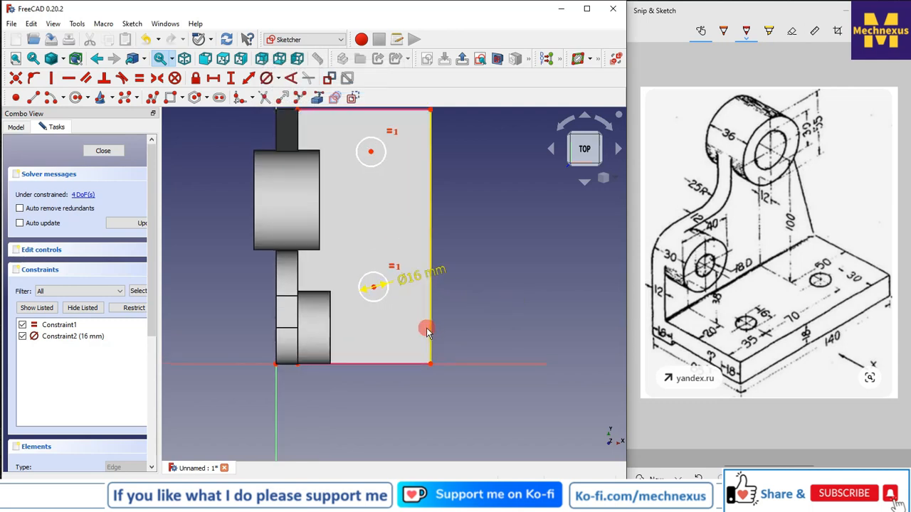
scroll(428, 331, up, 1)
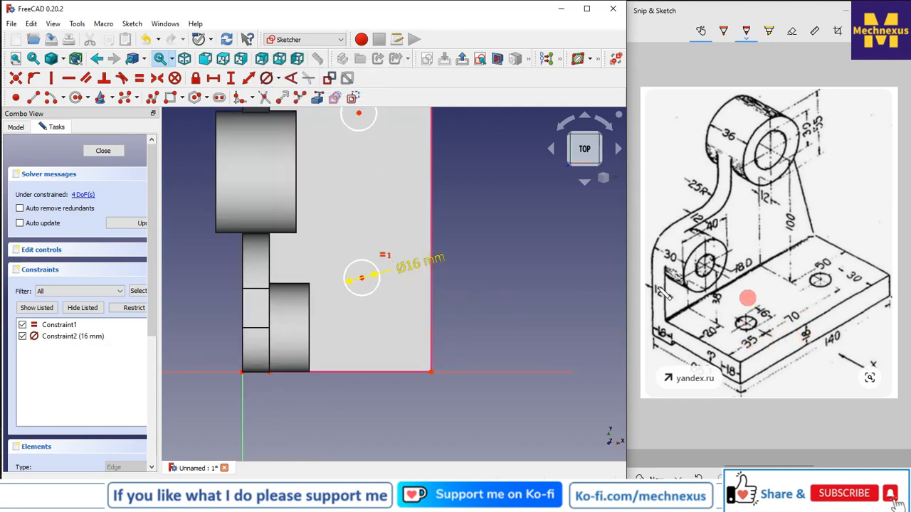
click(363, 281)
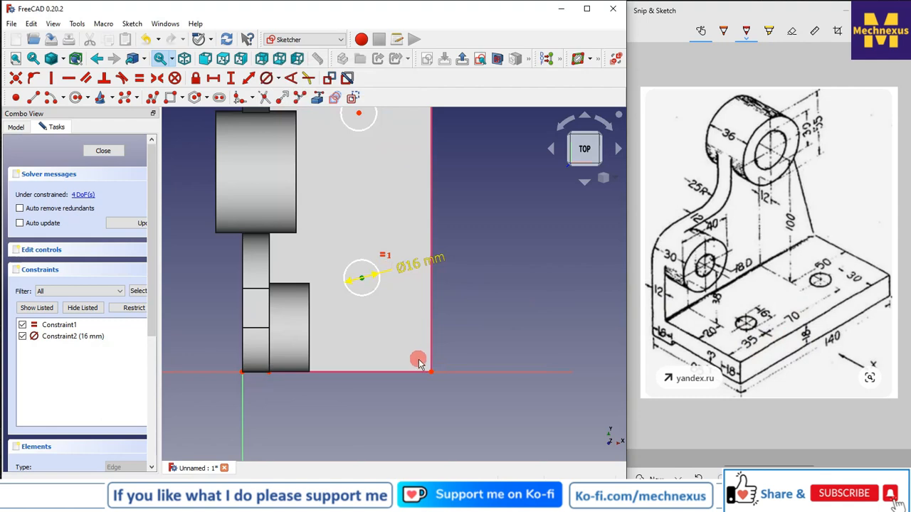
click(431, 371)
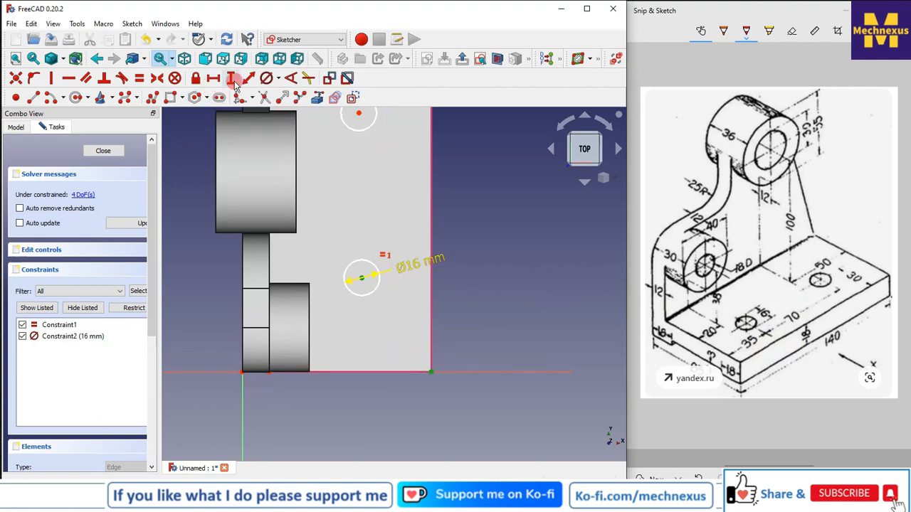
click(213, 78)
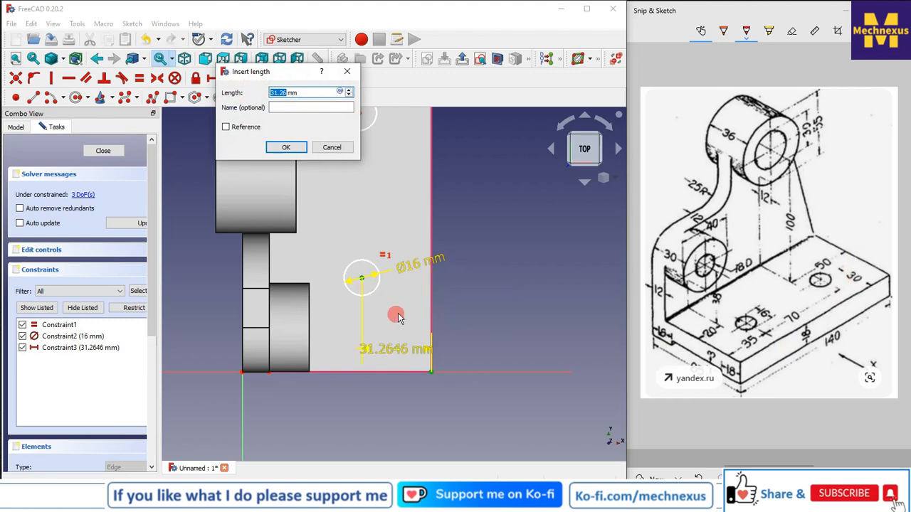
key(Return)
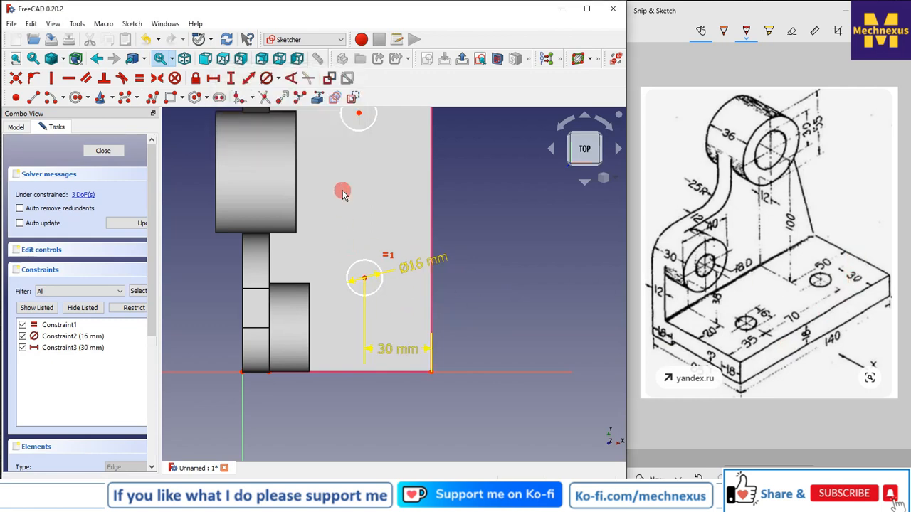
drag(387, 350, 392, 435)
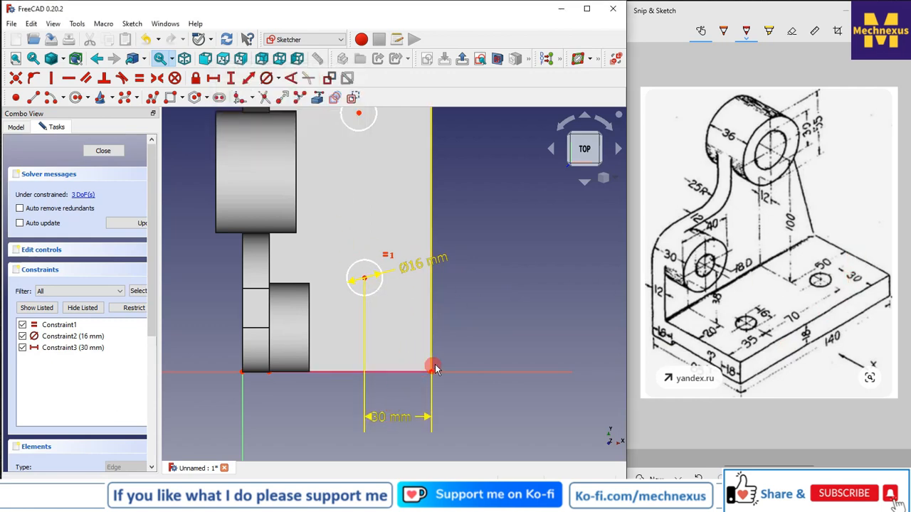
click(431, 372)
click(365, 279)
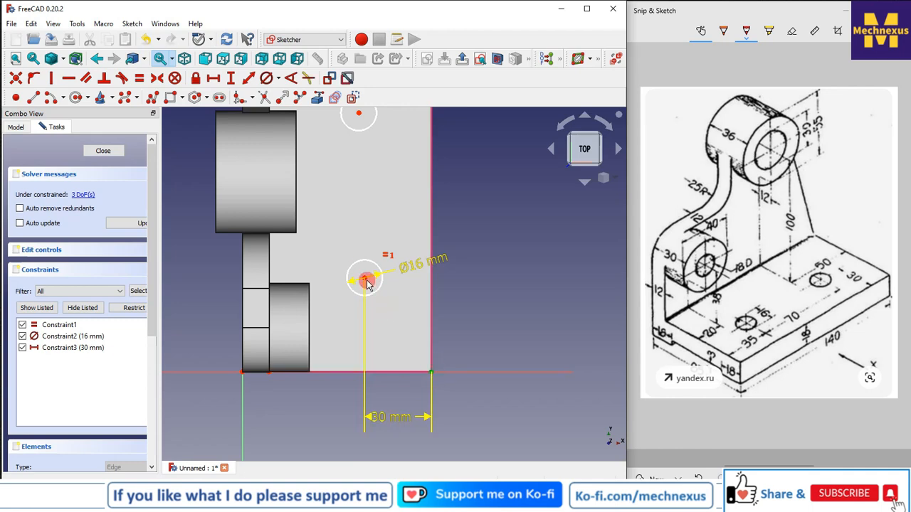
click(248, 77)
click(360, 145)
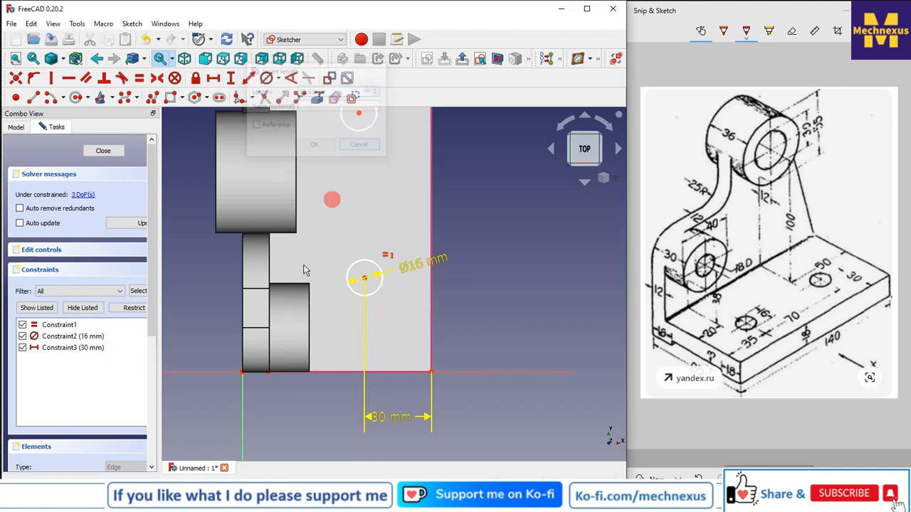
Set the vertical distance from the lower circle's centre to the plate's bottom edge to 35 mm
click(365, 280)
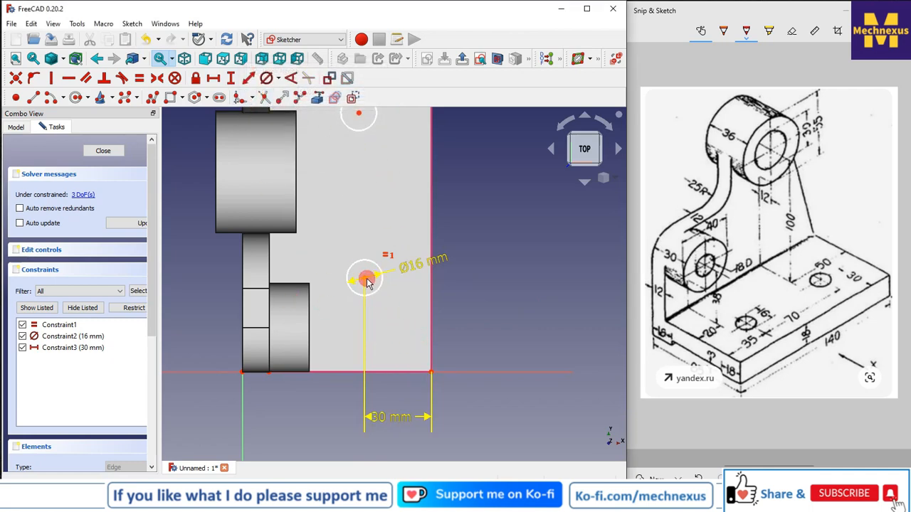
click(432, 372)
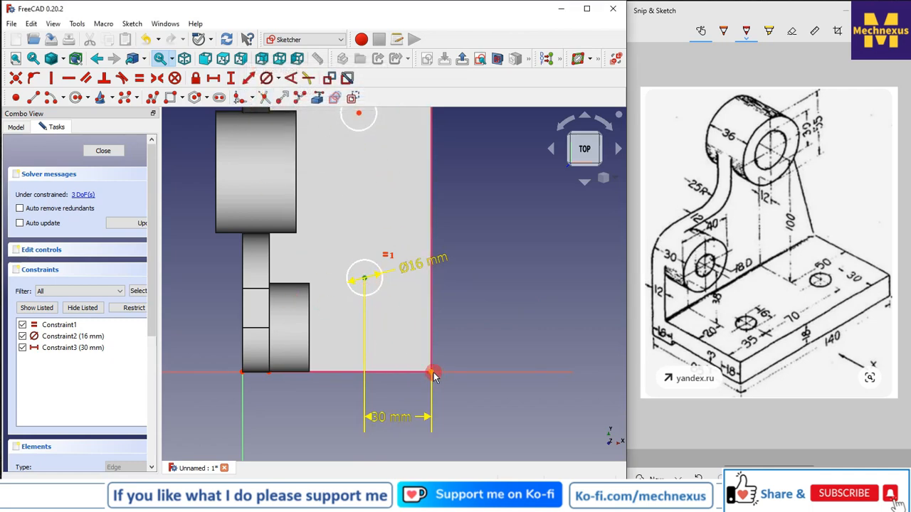
click(230, 77)
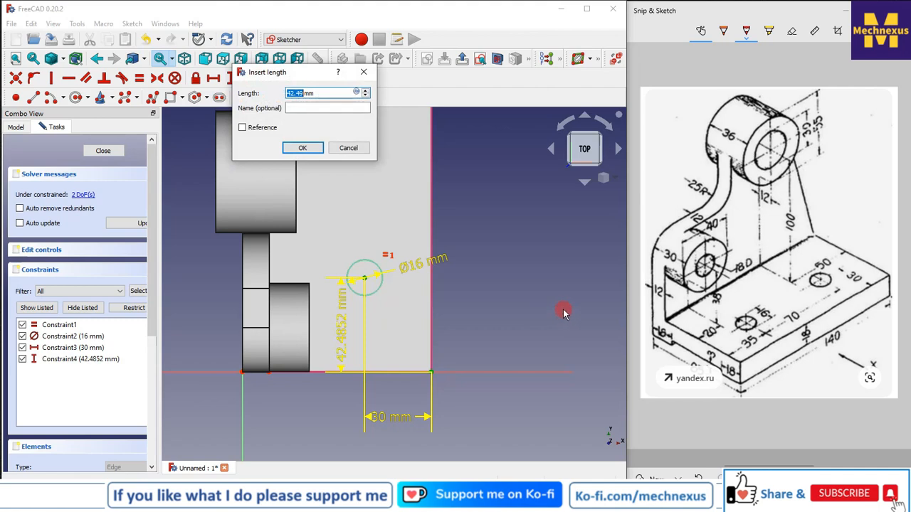
text(35)
key(Return)
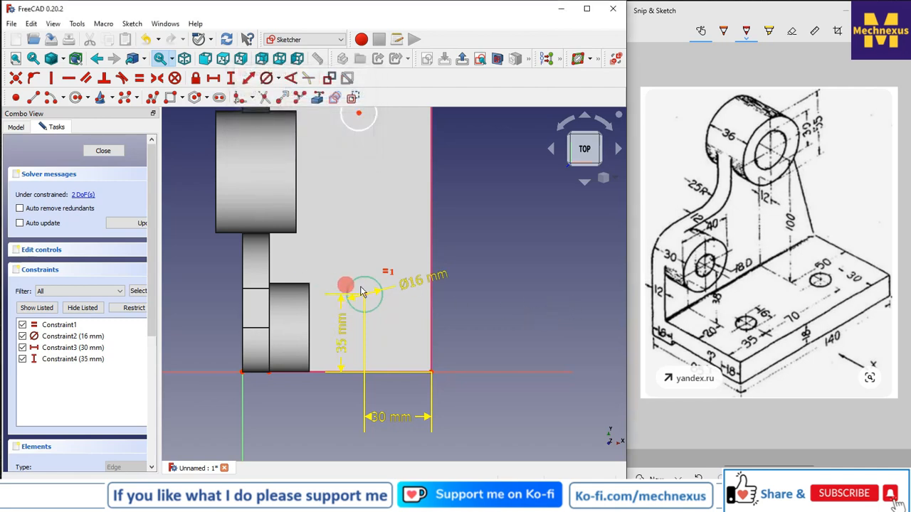
Align the two circle centres vertically and set their spacing to 70 mm
scroll(390, 341, down, 2)
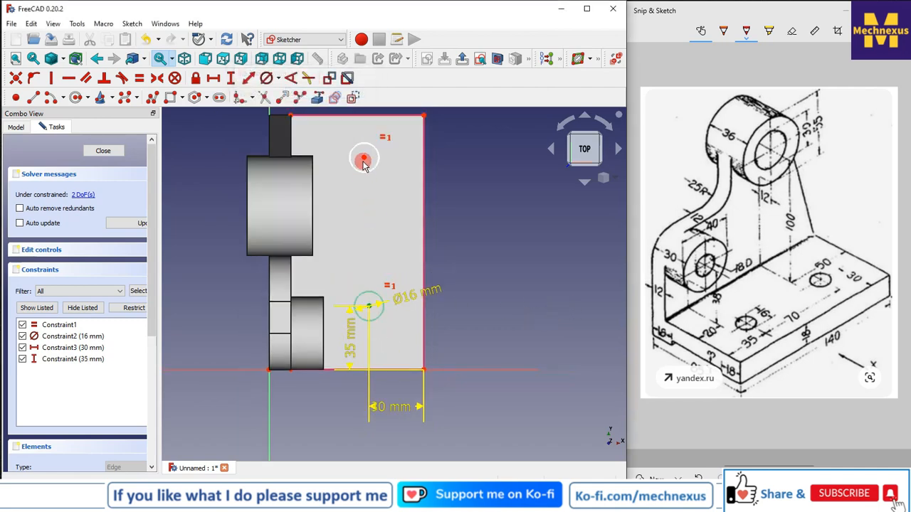
click(52, 79)
click(374, 306)
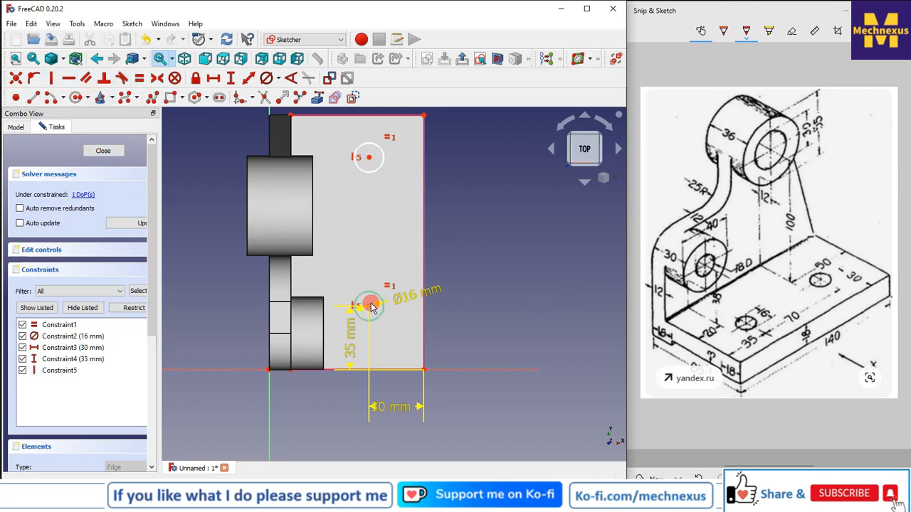
click(368, 157)
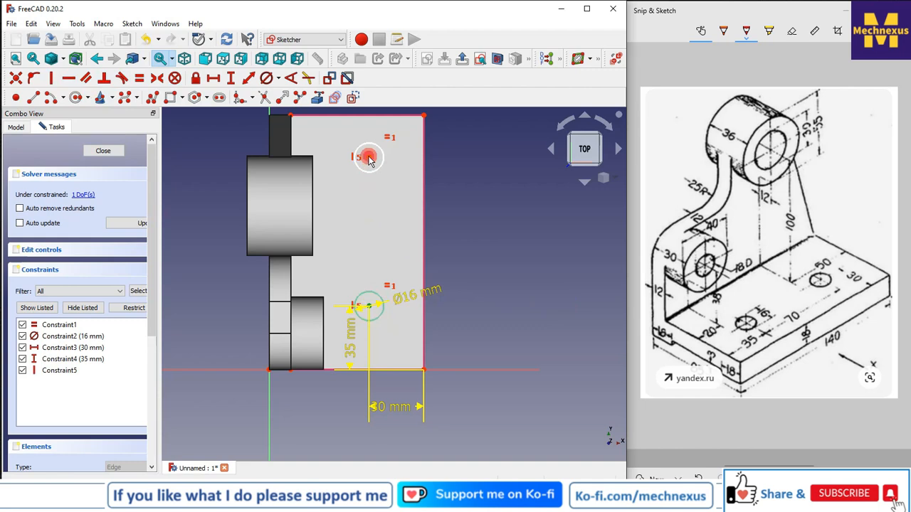
click(230, 78)
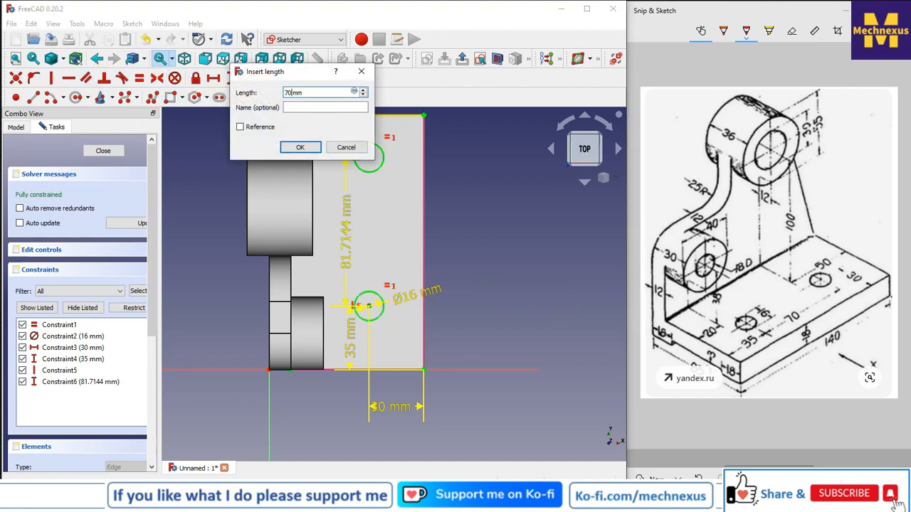
text(70)
key(Return)
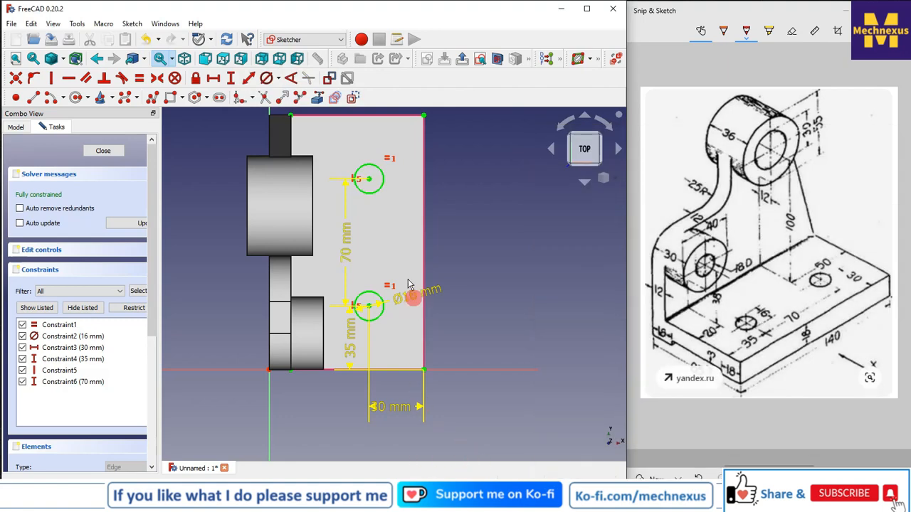
Rearrange the dimension labels and close the sketch
drag(350, 250, 479, 258)
drag(342, 331, 478, 412)
drag(407, 297, 470, 335)
drag(481, 267, 479, 269)
click(107, 150)
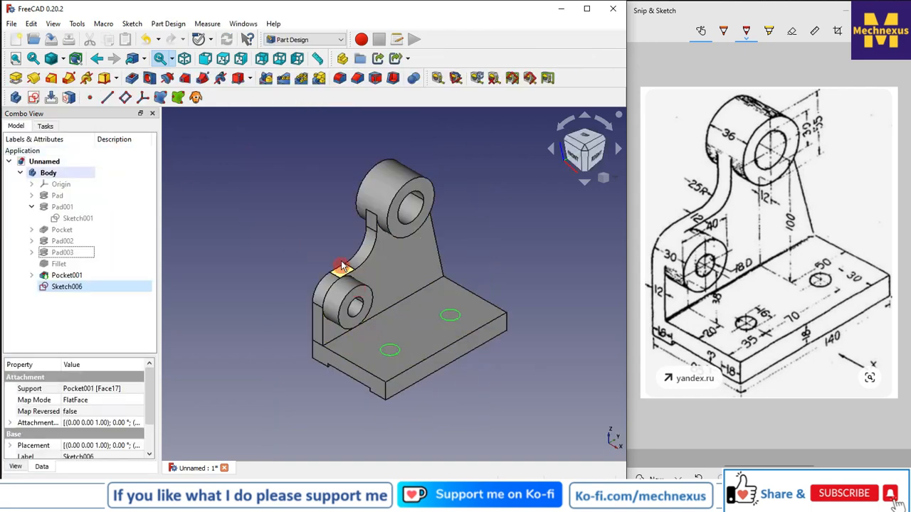
Create a Hole feature from the circles with a 16 mm diameter and Through all depth
click(148, 78)
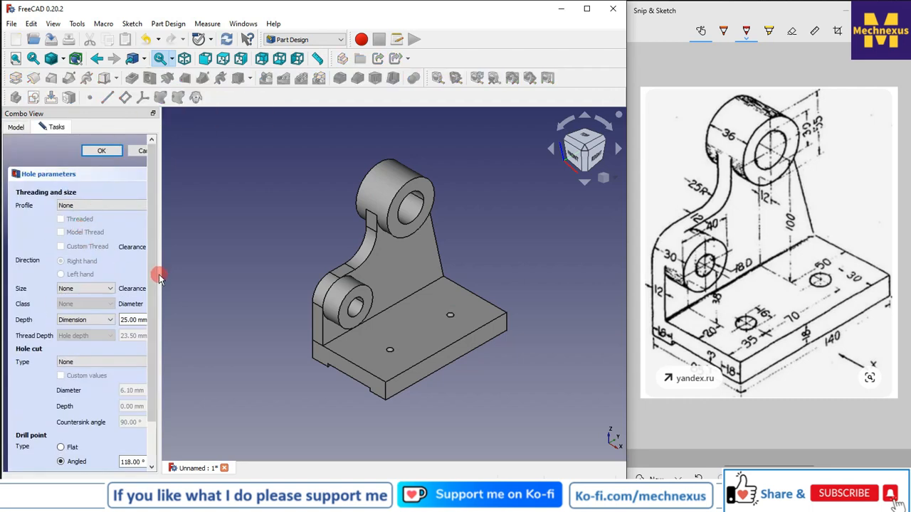
drag(160, 274, 237, 276)
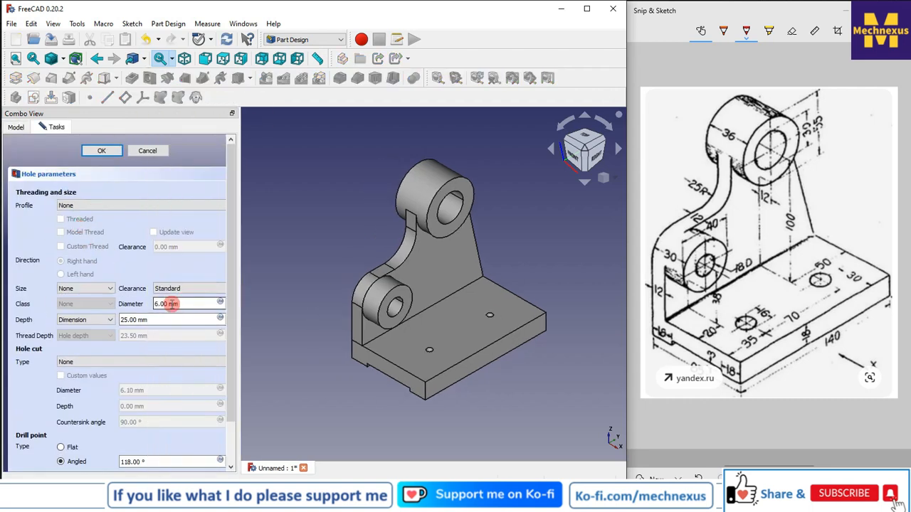
click(156, 302)
text(1)
click(80, 319)
click(80, 334)
click(140, 114)
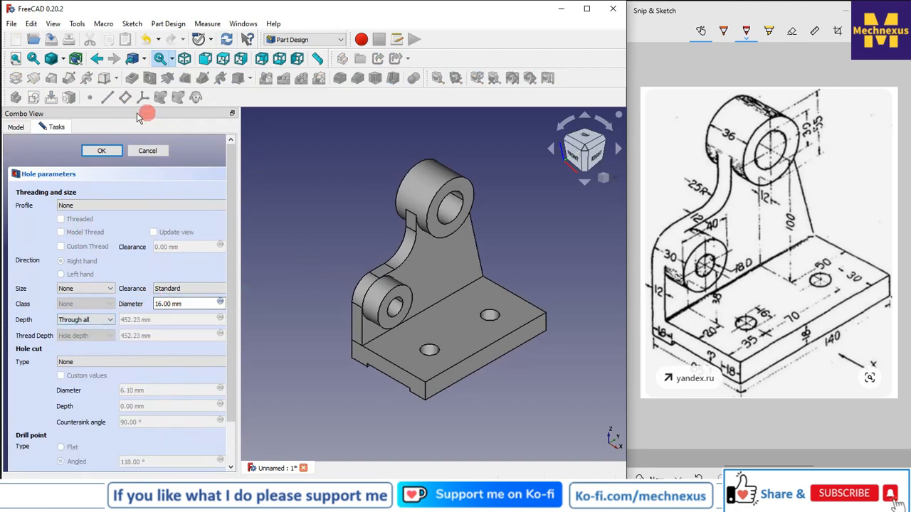
click(102, 152)
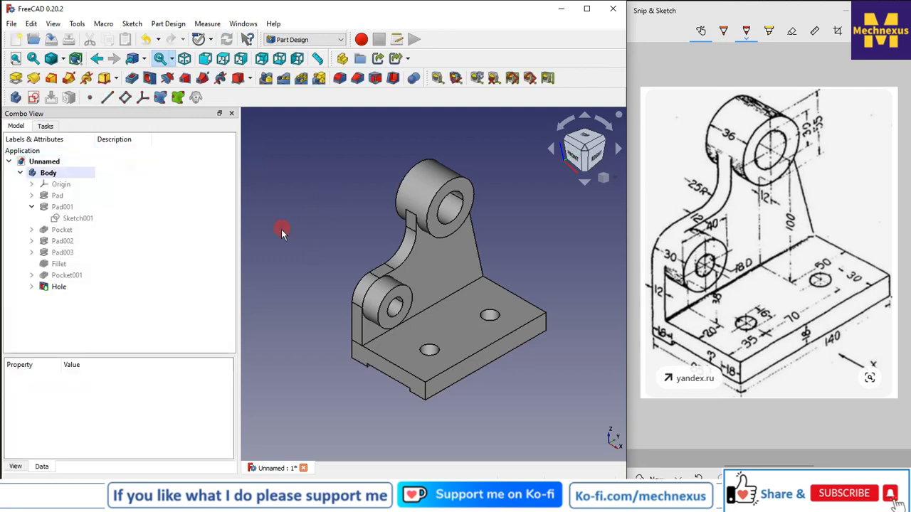
Examine the finished bracket under different draw styles
drag(241, 233, 188, 228)
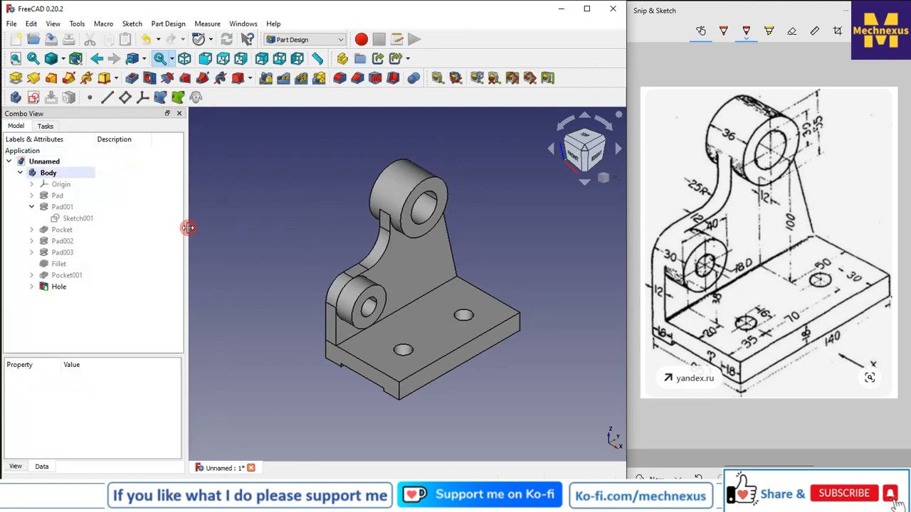
scroll(369, 225, down, 2)
scroll(455, 248, up, 2)
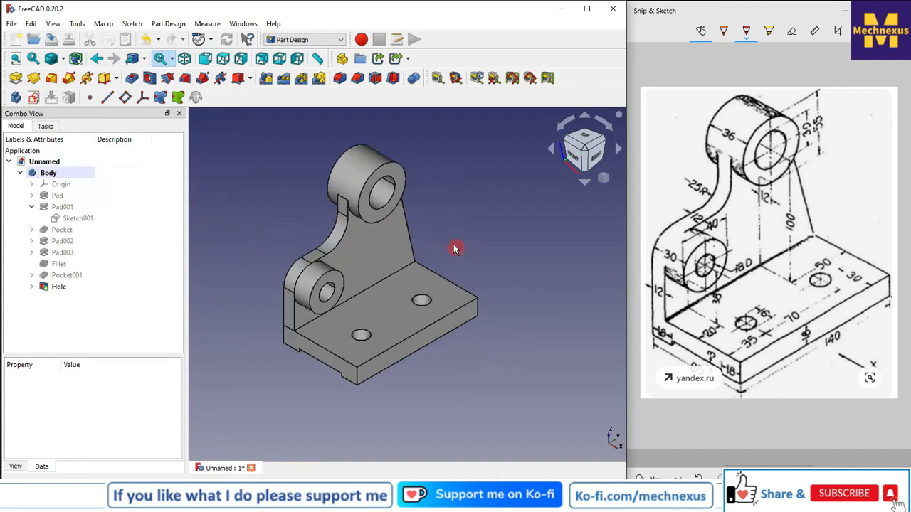
scroll(429, 225, up, 1)
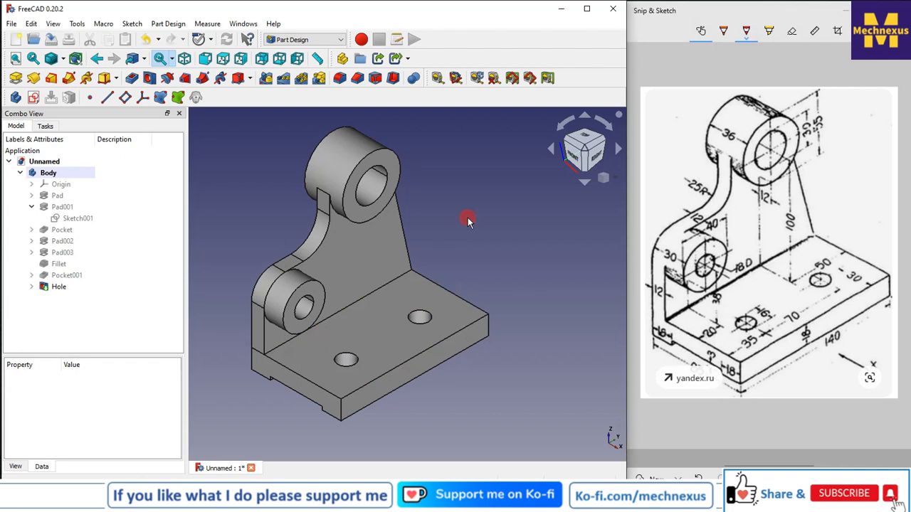
click(74, 62)
click(77, 138)
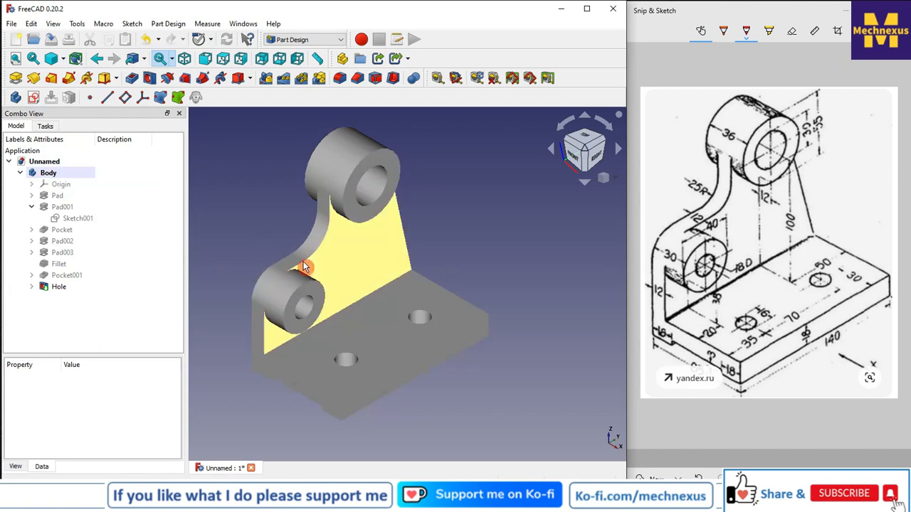
click(68, 63)
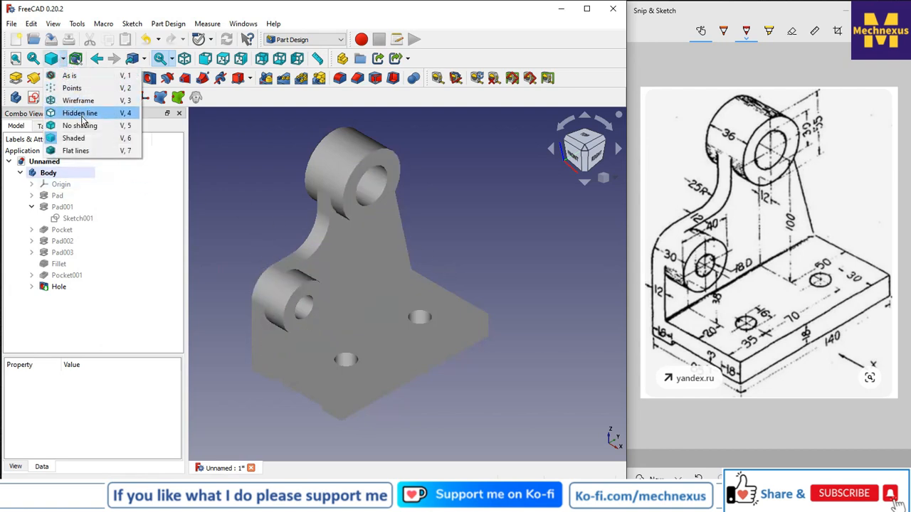
click(71, 150)
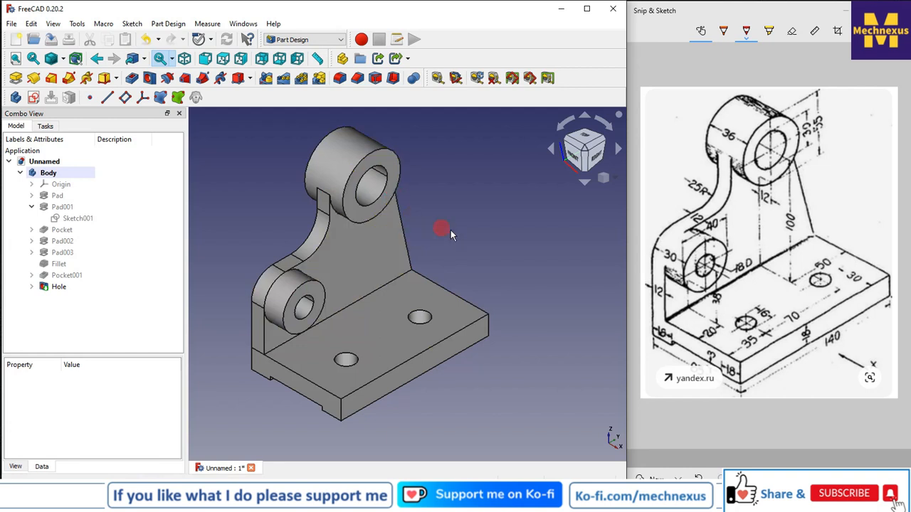
scroll(463, 239, down, 2)
scroll(460, 242, up, 2)
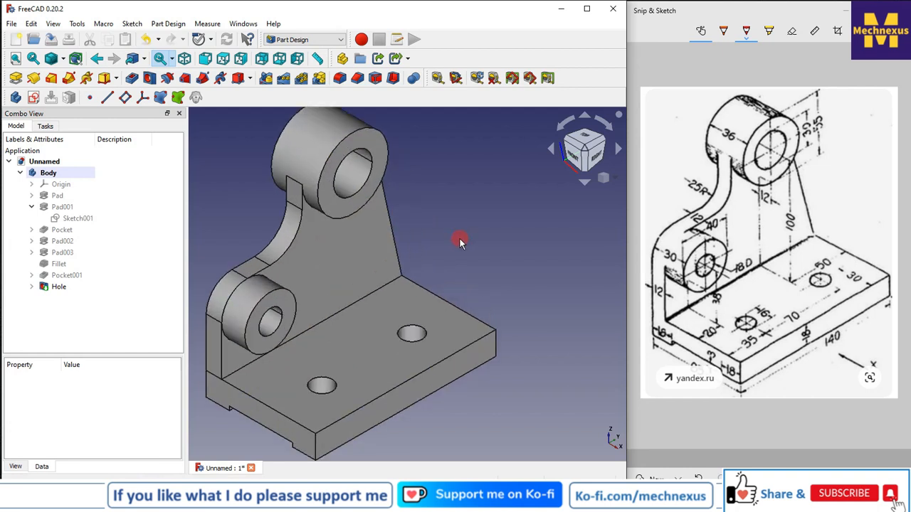
scroll(460, 242, down, 1)
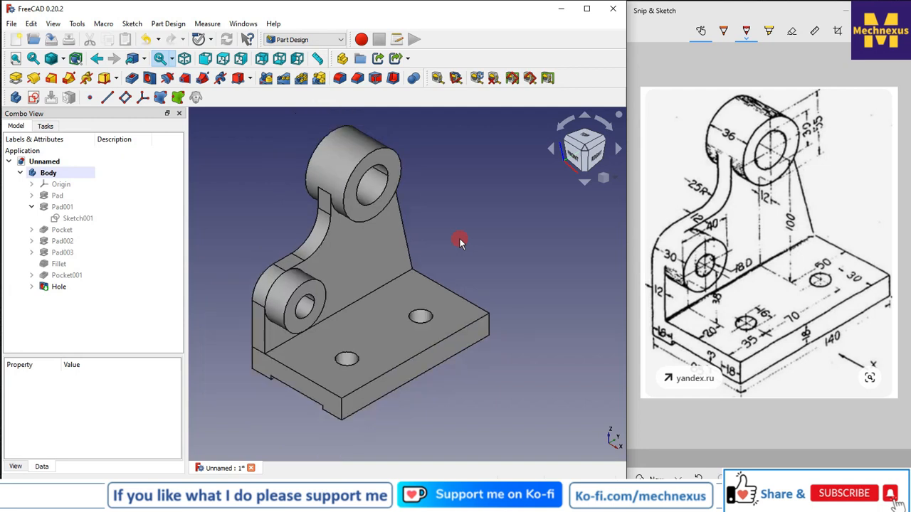